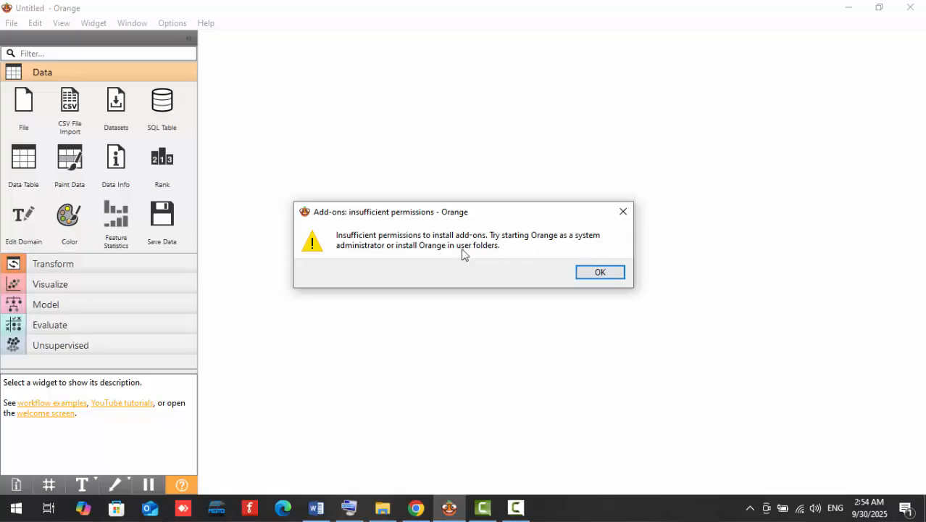
Dismiss the permissions warning, install the Timeseries add-on, and accept the restart of Orange.
click(604, 277)
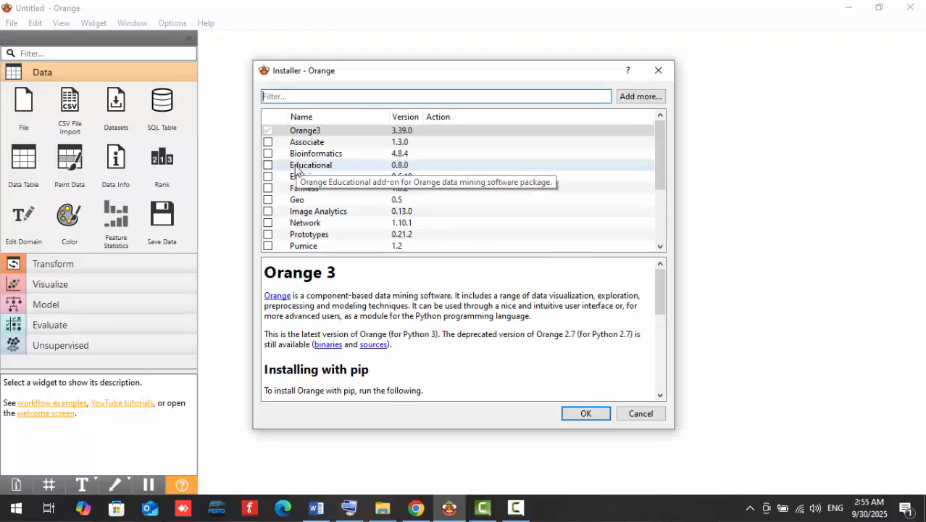
scroll(296, 172, down, 2)
scroll(295, 174, down, 1)
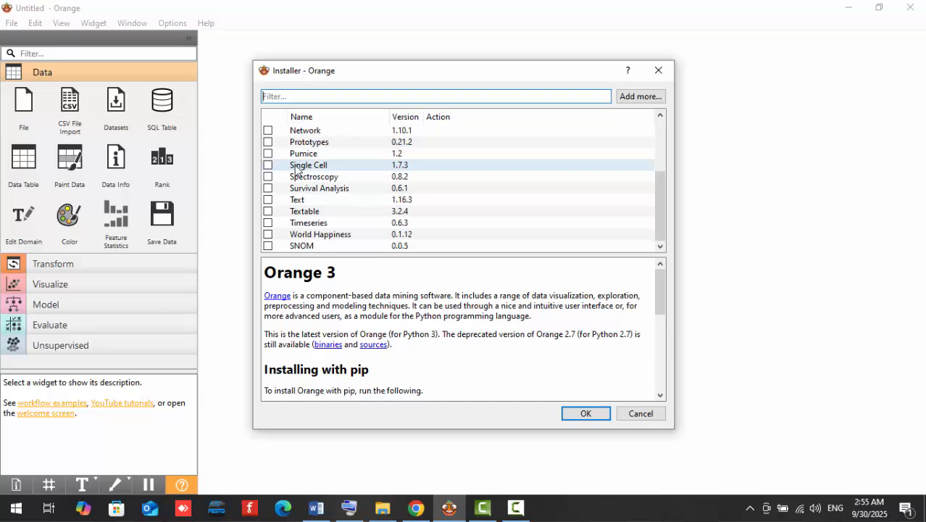
click(268, 222)
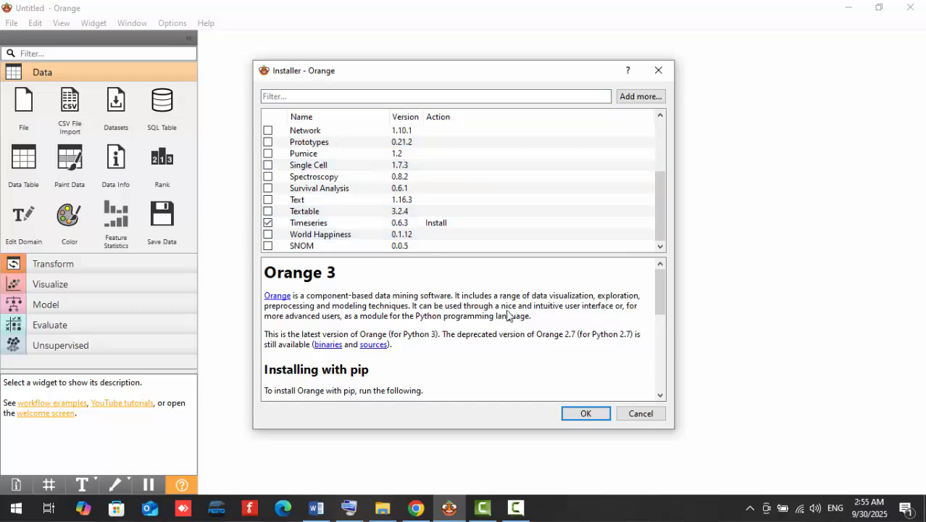
click(310, 225)
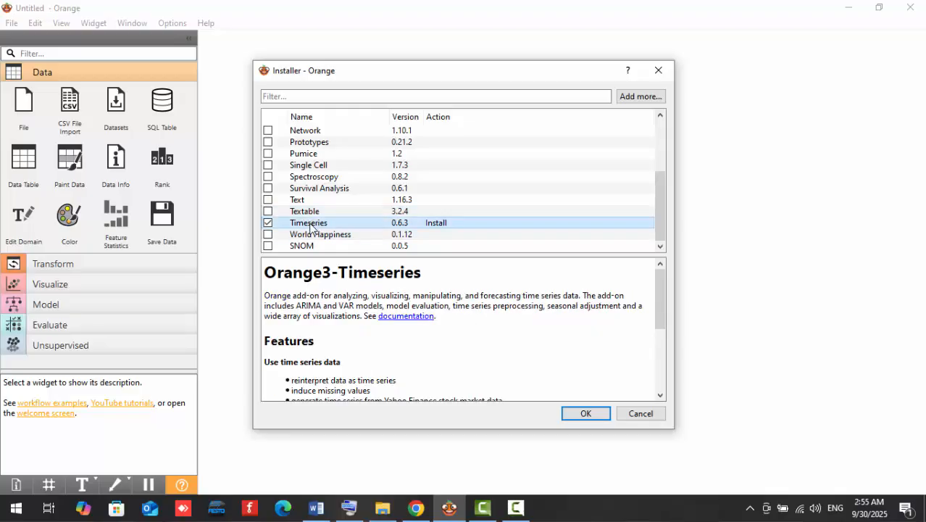
click(586, 416)
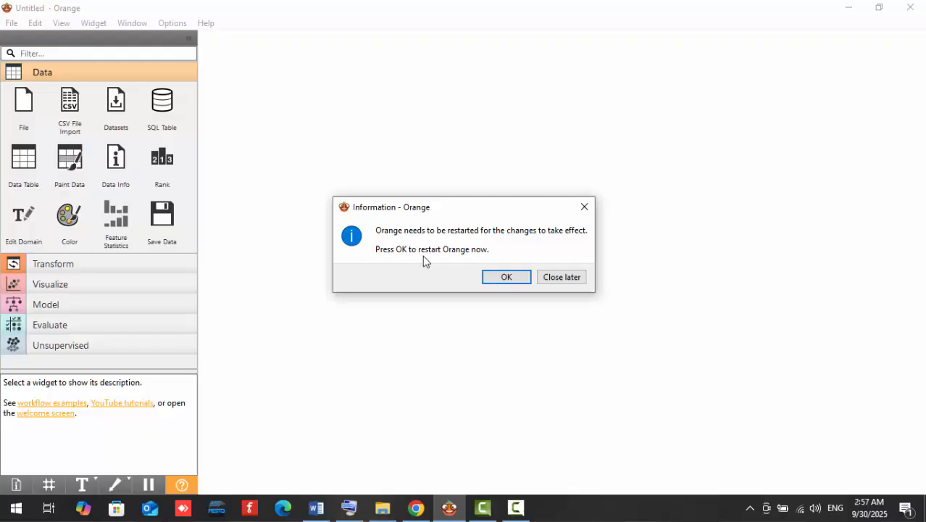
click(506, 277)
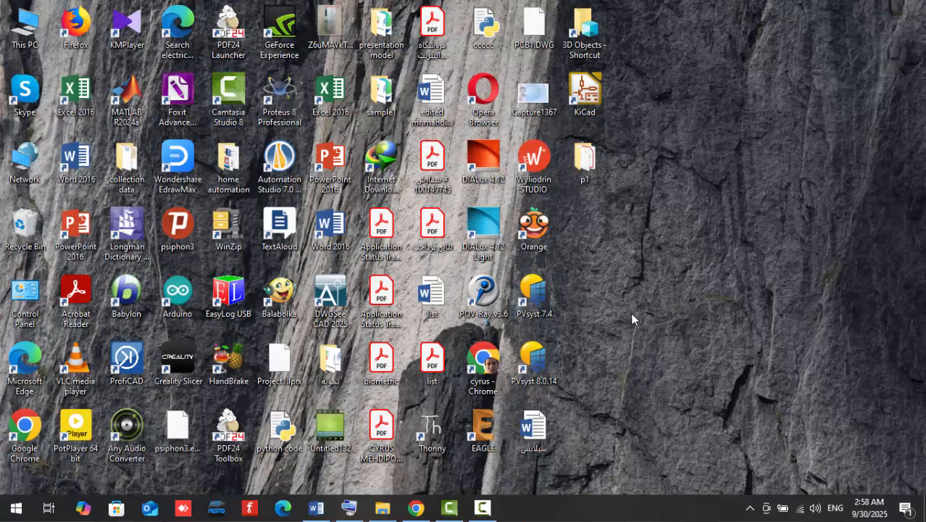
Launch Orange from the Windows search, start a new workflow, and dismiss the usage statistics notice.
click(16, 508)
text(or)
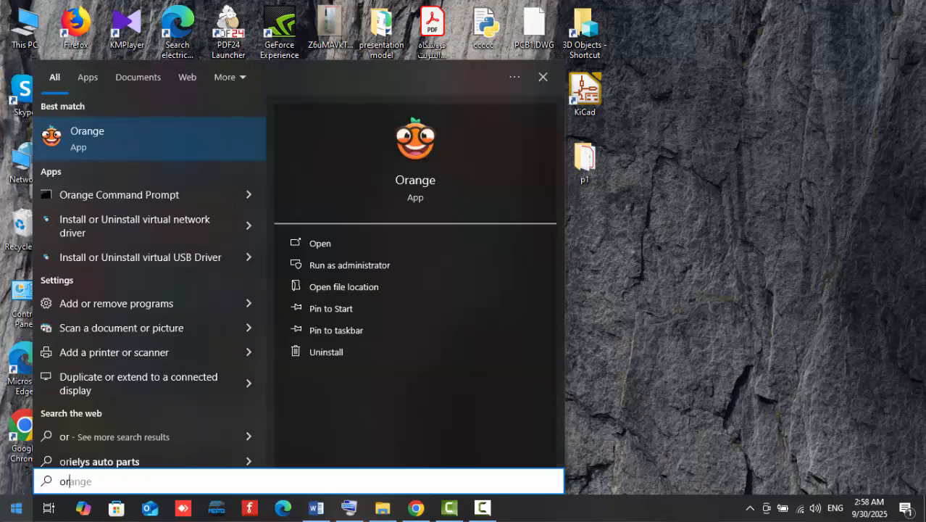
click(444, 182)
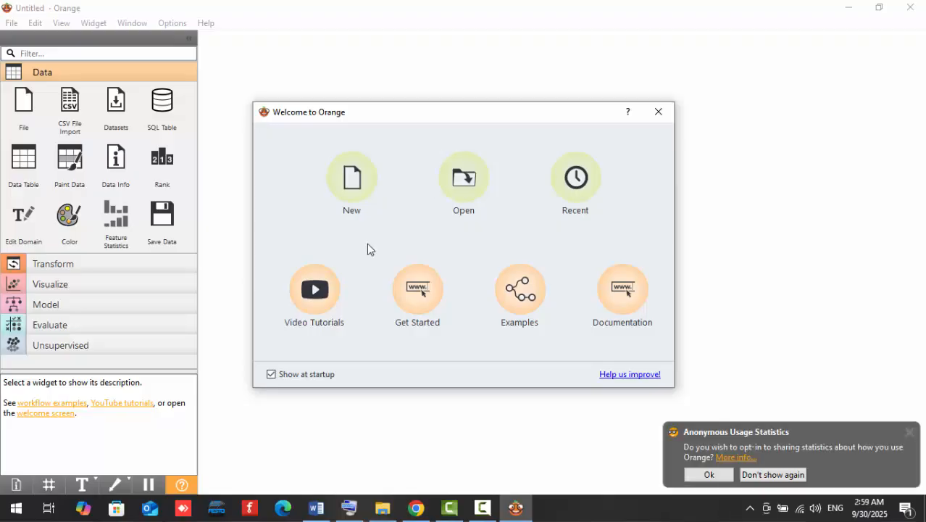
click(344, 177)
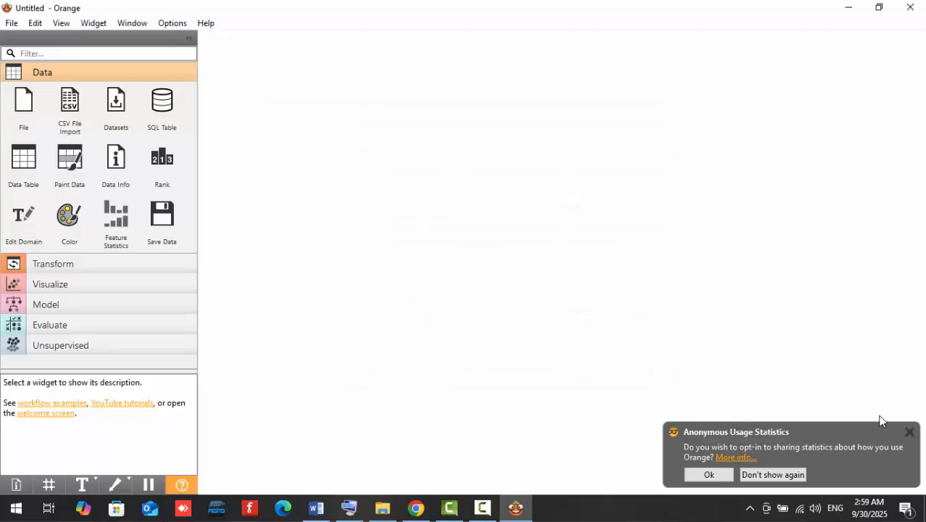
click(909, 432)
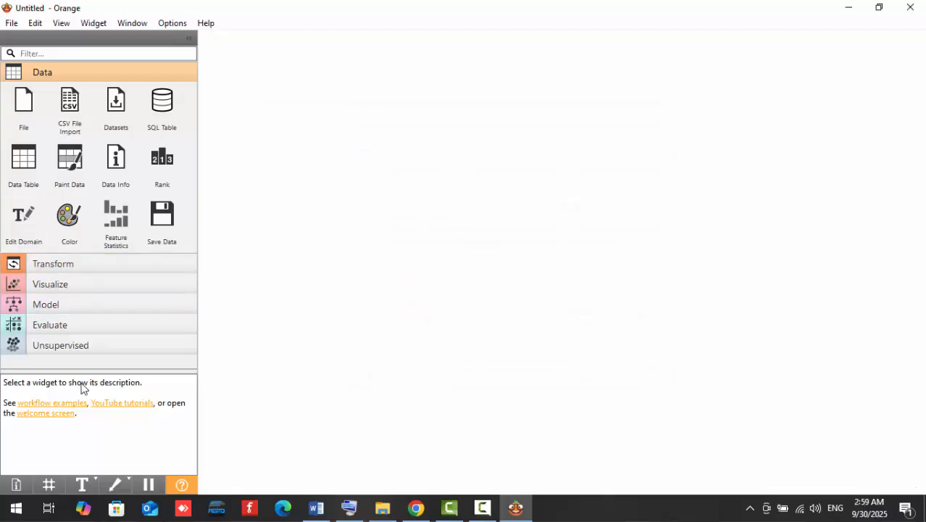
Close the Orange window that lacks the Time Series category and dismiss the welcome dialog in the remaining one.
click(47, 74)
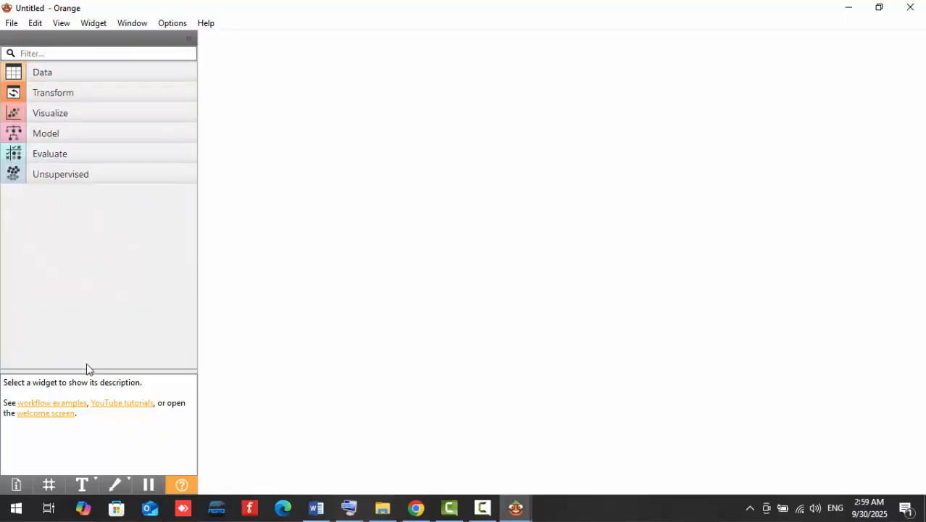
click(910, 7)
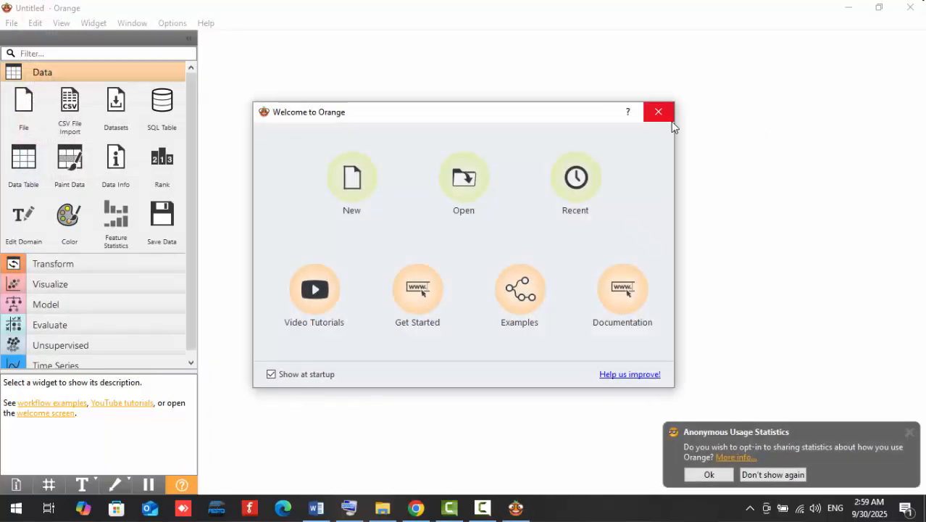
click(657, 111)
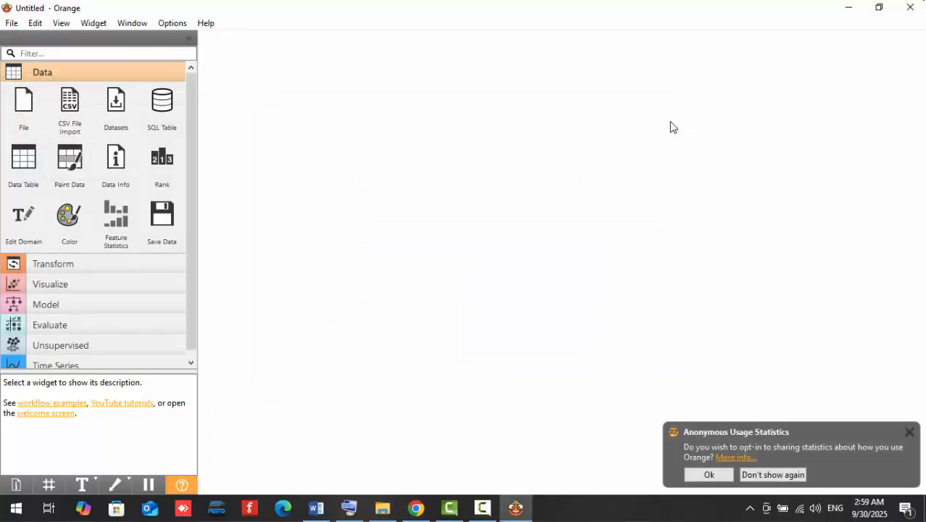
Dismiss the usage statistics notice and expand the Time Series widget category.
scroll(93, 293, down, 2)
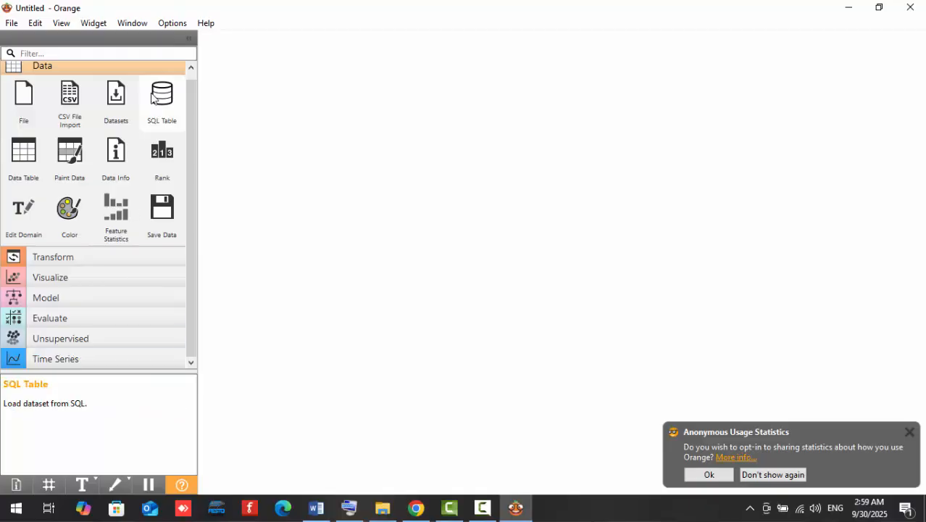
click(910, 432)
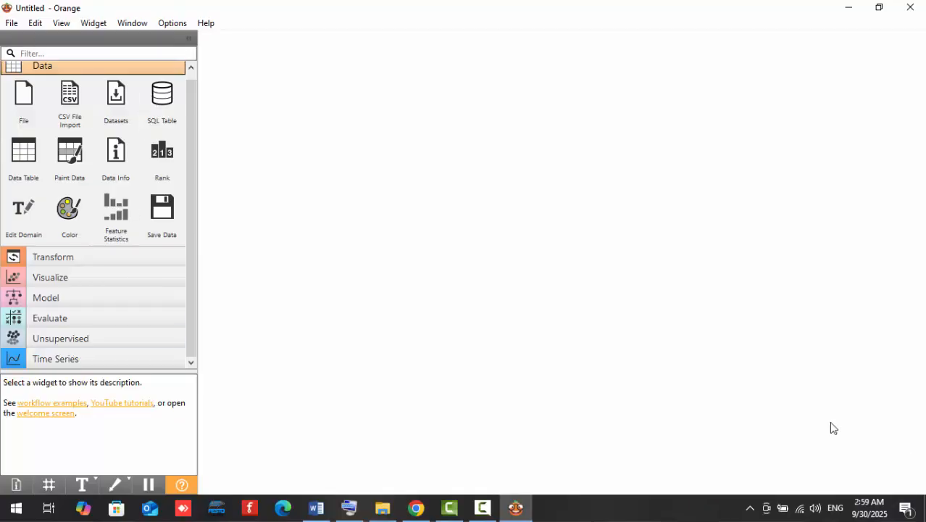
click(128, 358)
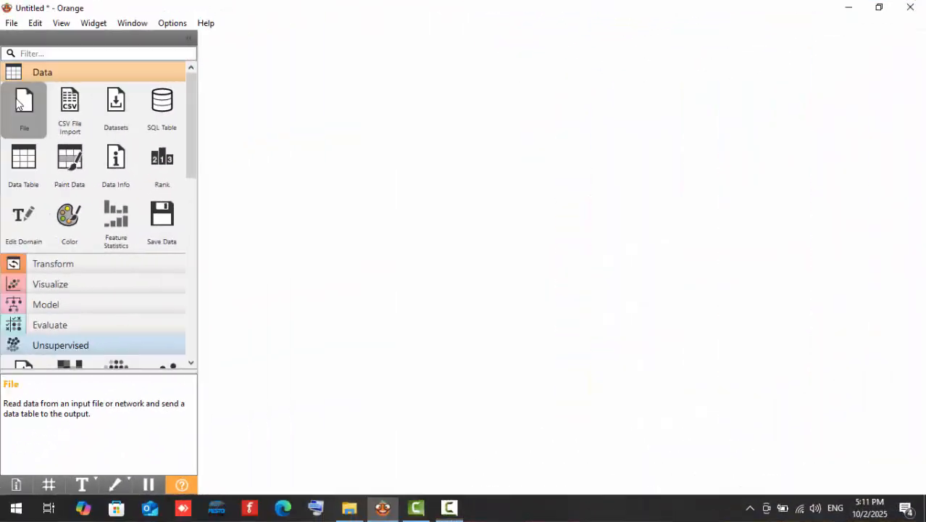
Add a File widget to the canvas and load yahoo_data.xlsx from the session05 folder into it.
drag(24, 105, 265, 152)
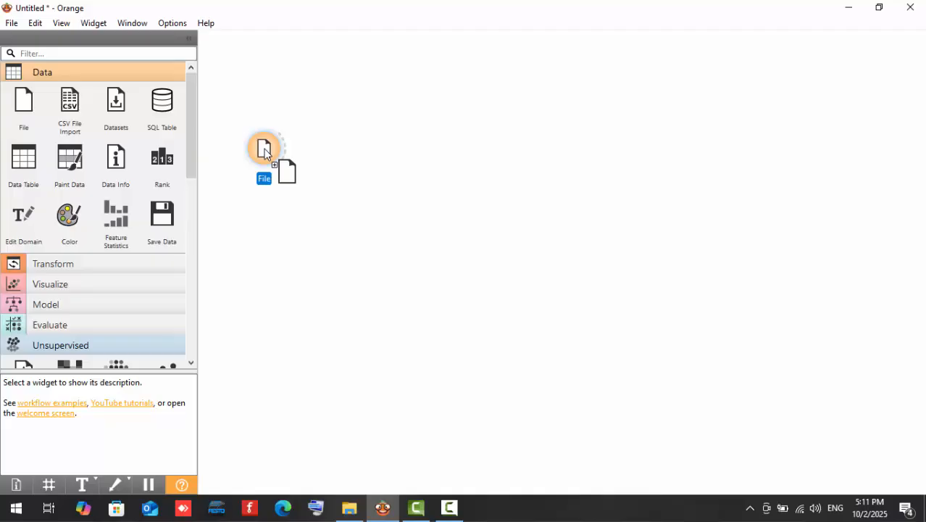
double_click(264, 149)
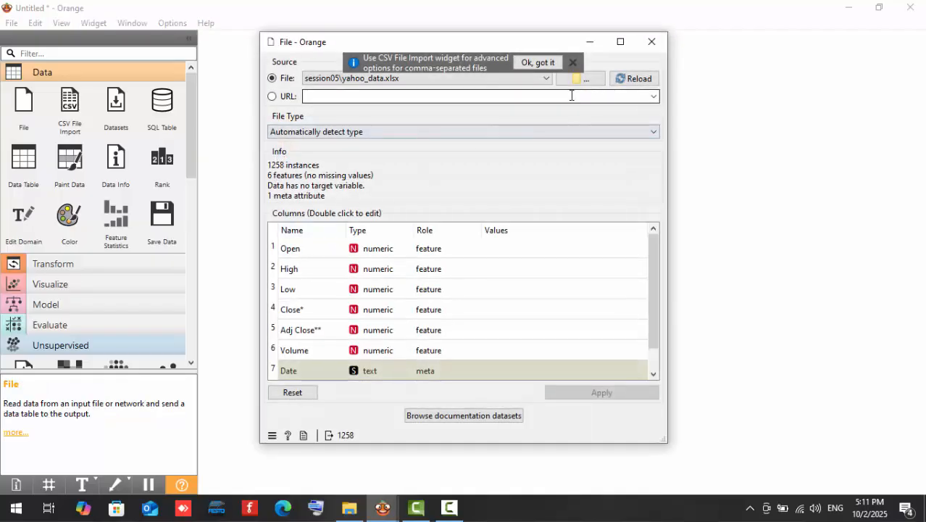
click(587, 78)
click(471, 162)
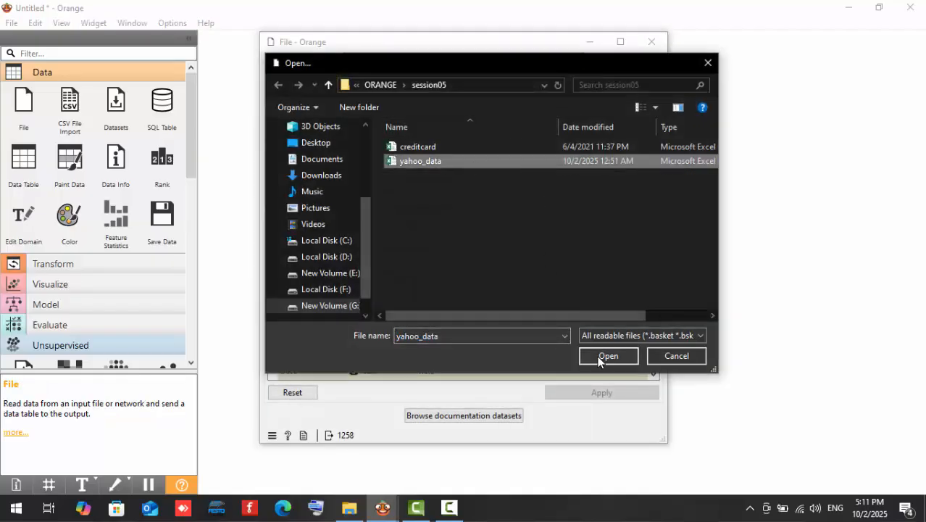
click(599, 359)
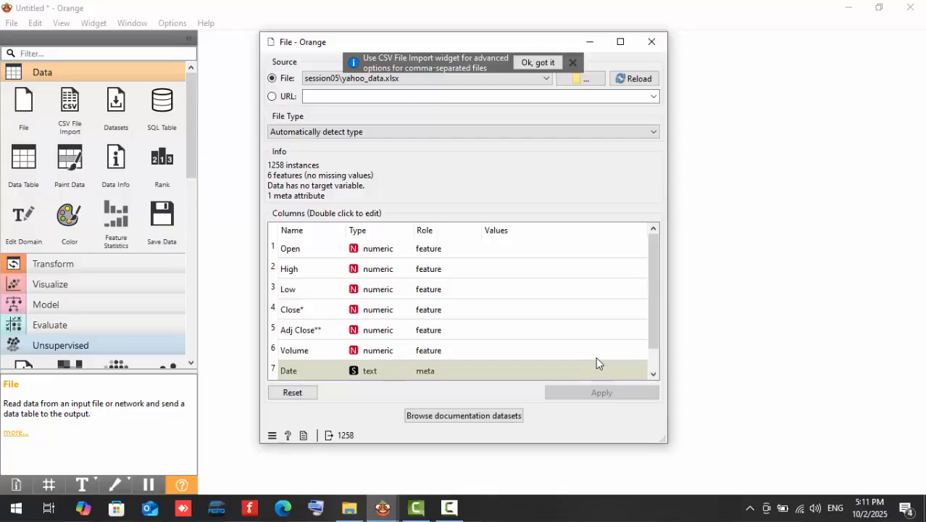
click(652, 41)
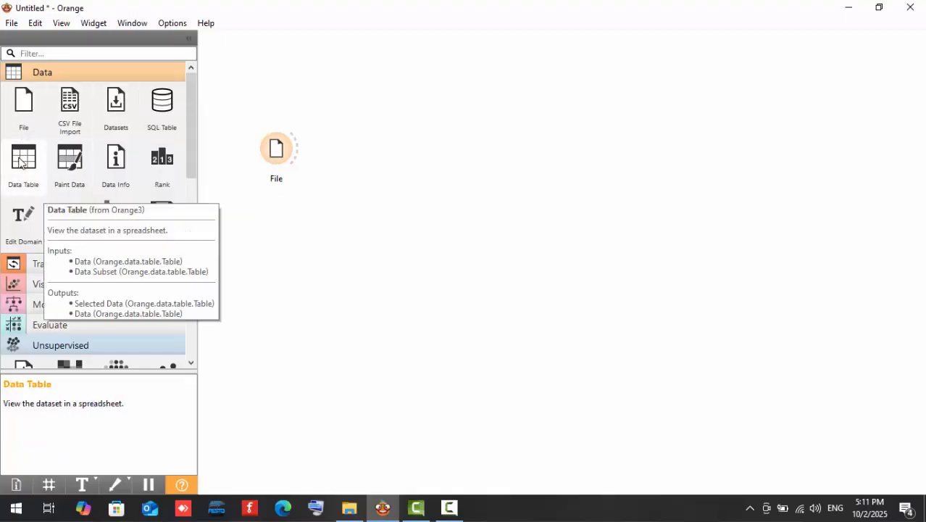
Add a Data Table widget and a Line Plot widget below it, and connect the File widget to both.
drag(23, 161, 382, 73)
drag(297, 157, 362, 78)
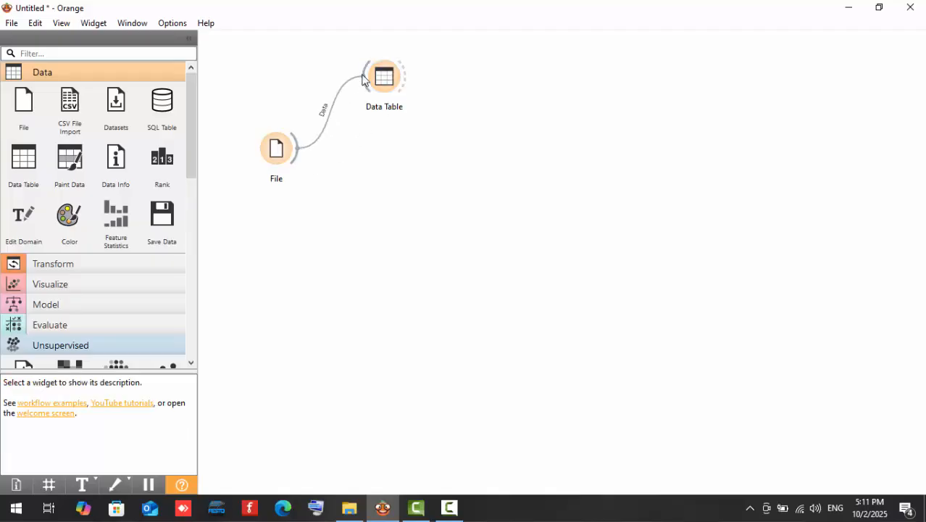
scroll(61, 186, down, 1)
click(65, 195)
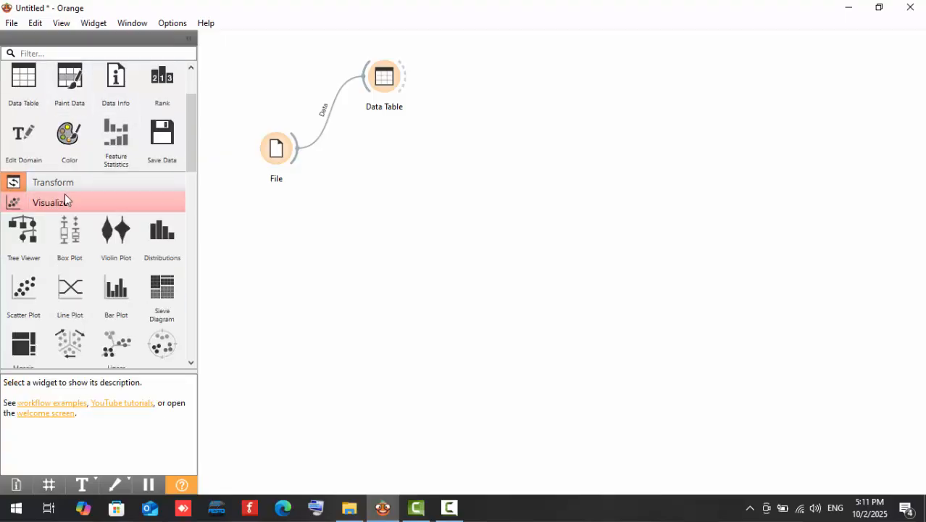
drag(79, 292, 386, 130)
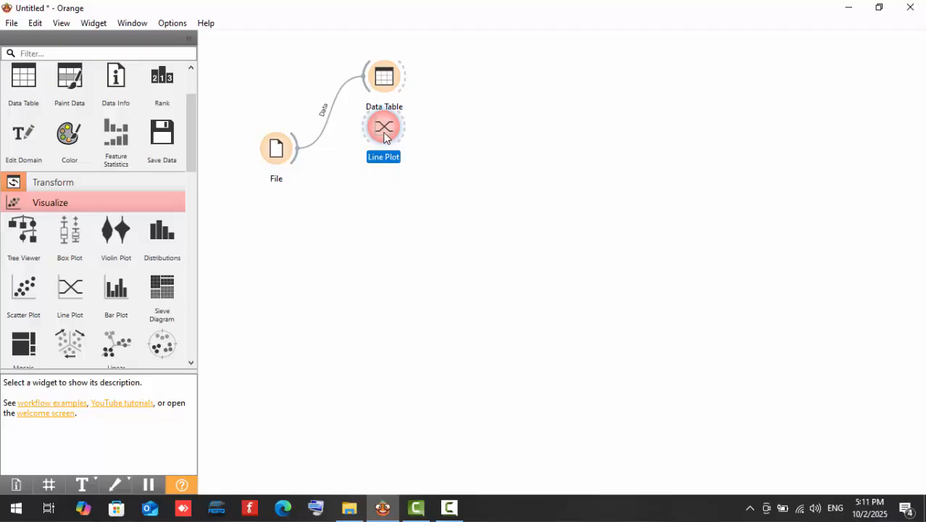
drag(385, 138, 391, 163)
click(297, 162)
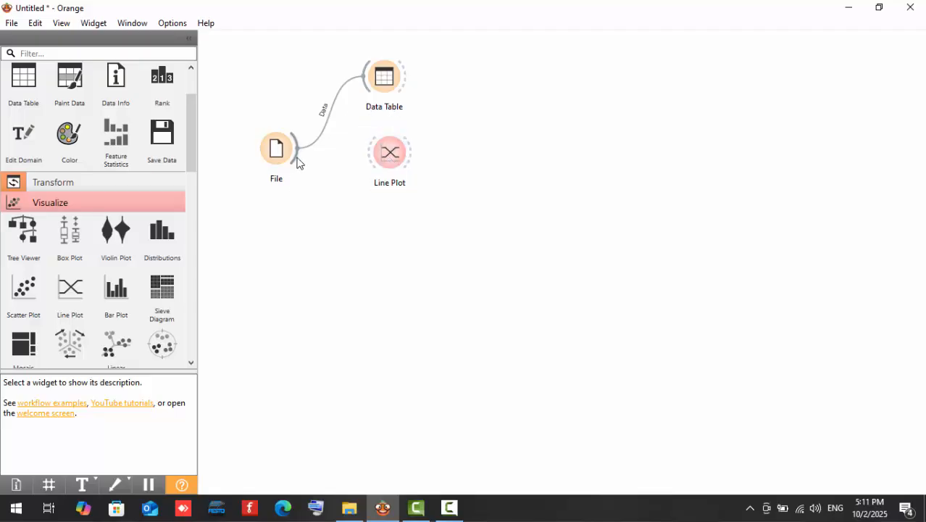
drag(297, 162, 388, 153)
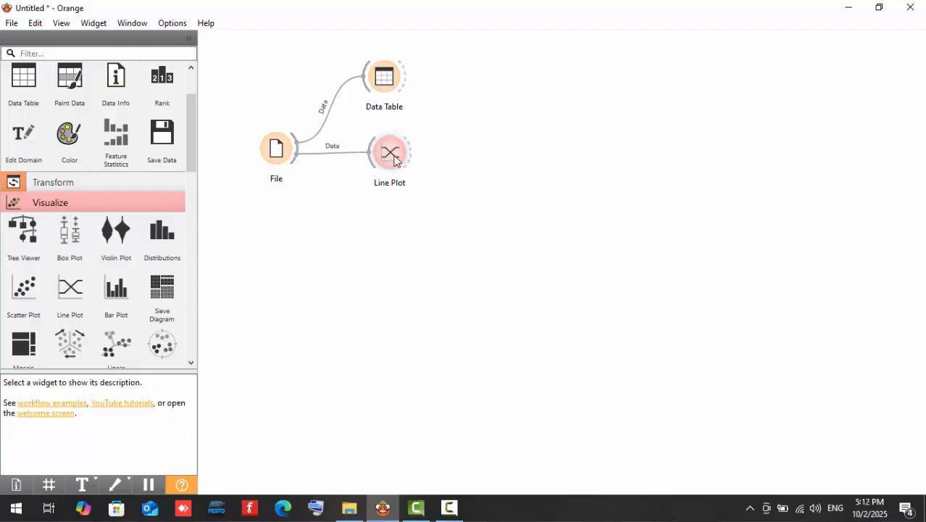
Enable the display of Lines in the Line Plot widget and close its window.
double_click(395, 161)
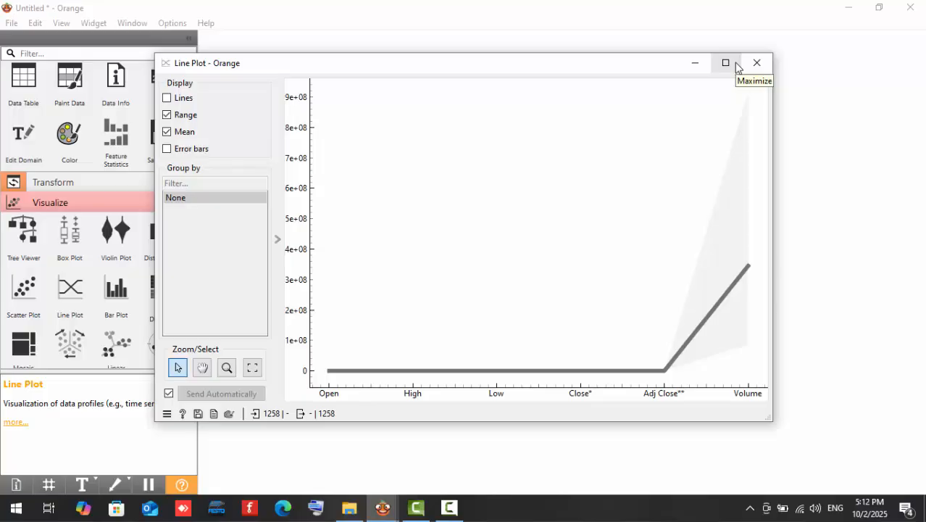
click(166, 100)
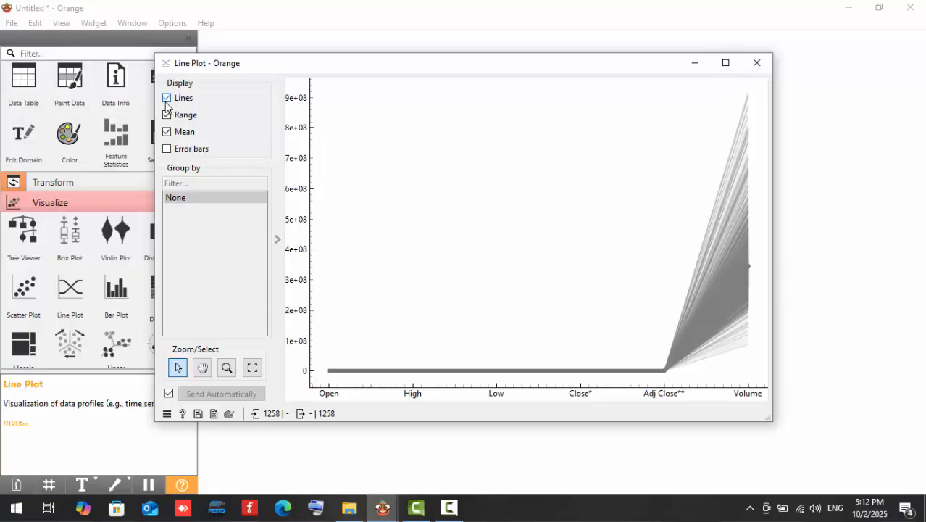
click(767, 63)
Add a Line Chart widget below Line Plot, link File's Data output to its Time series input, and view the chart.
scroll(84, 306, down, 3)
scroll(83, 301, down, 10)
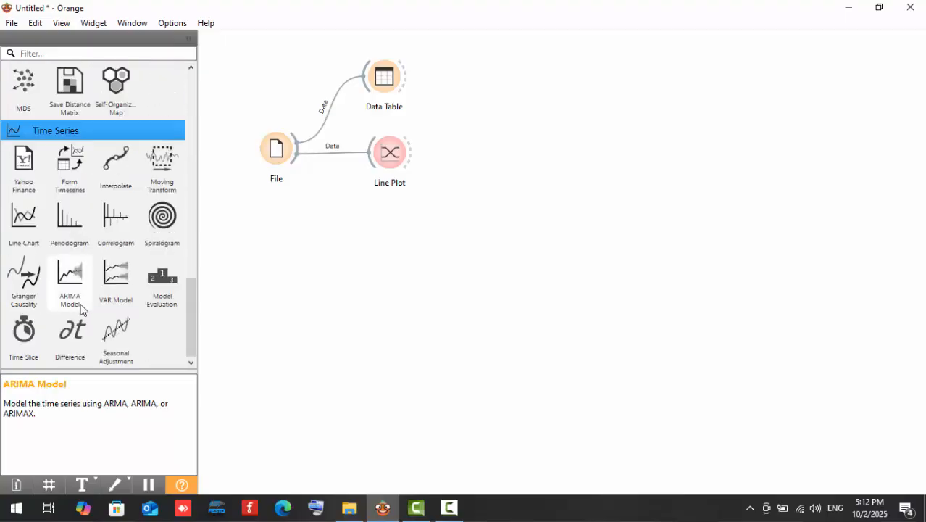
drag(21, 216, 400, 223)
click(306, 213)
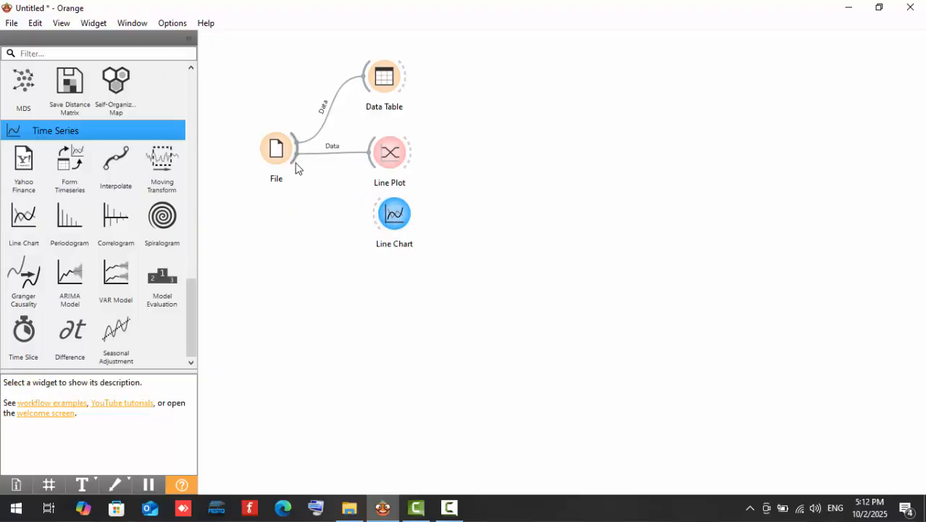
drag(295, 162, 377, 217)
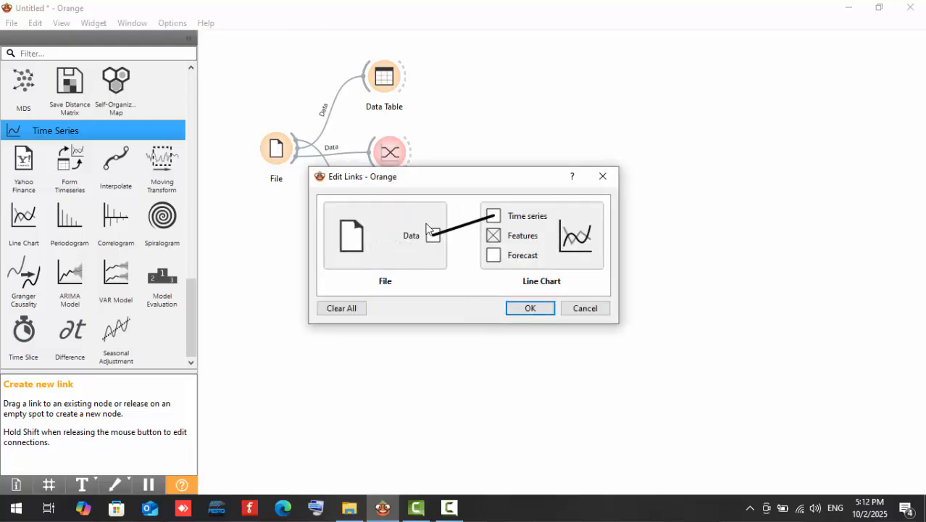
click(537, 313)
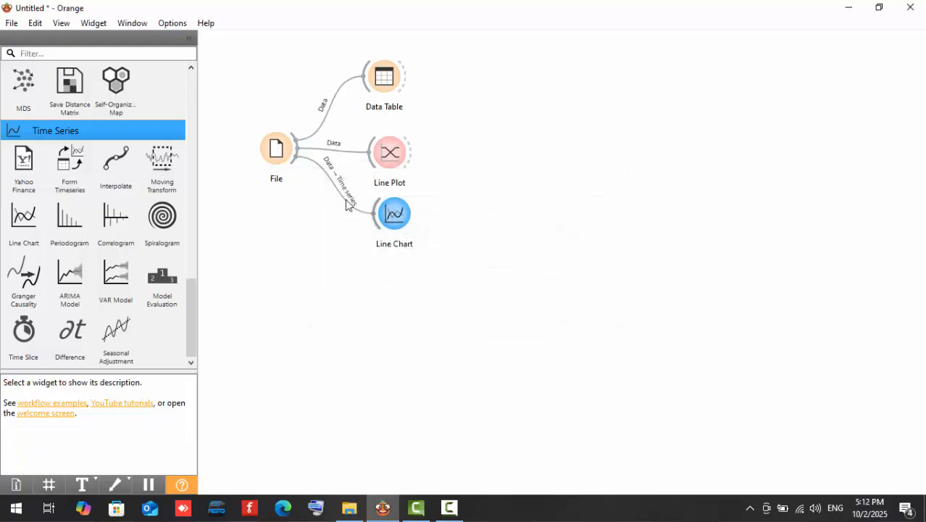
double_click(395, 214)
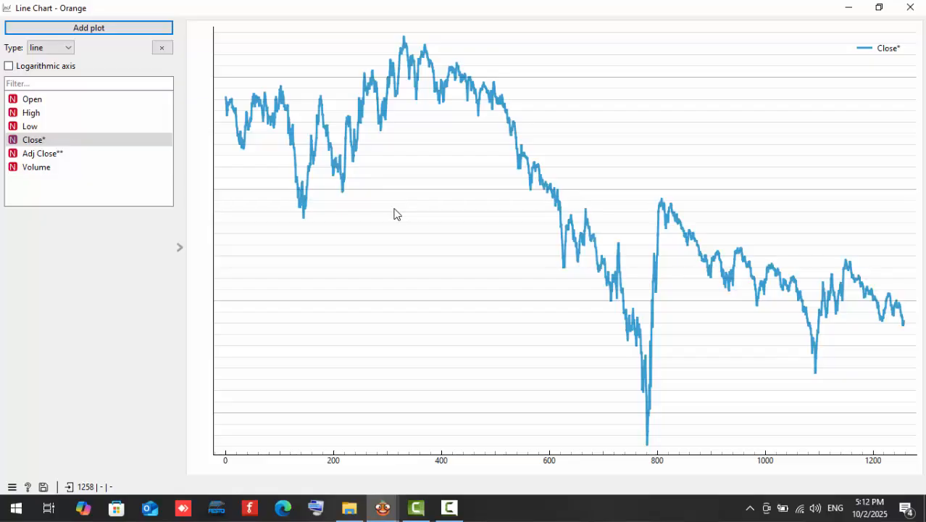
click(911, 7)
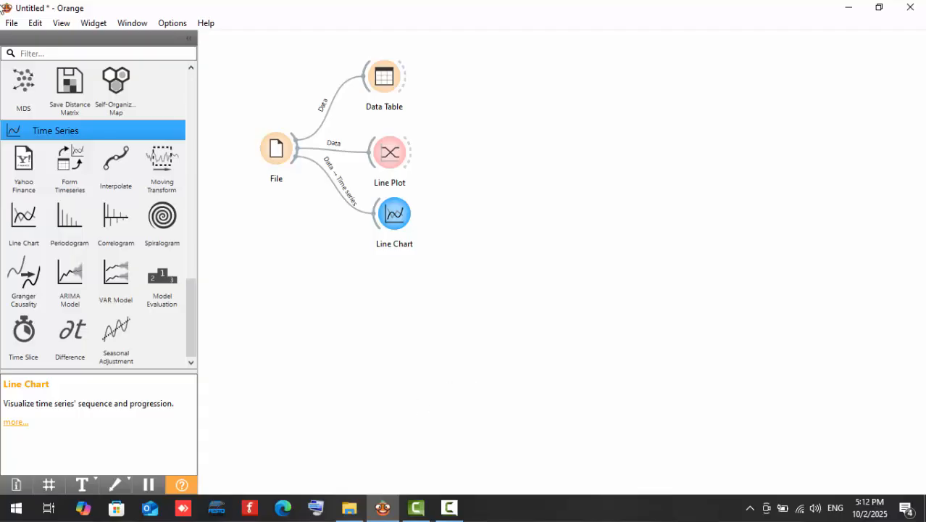
Add a Select Columns widget below Line Chart, connect File's Data output to it, and review its column roles.
scroll(94, 253, up, 6)
scroll(14, 196, up, 10)
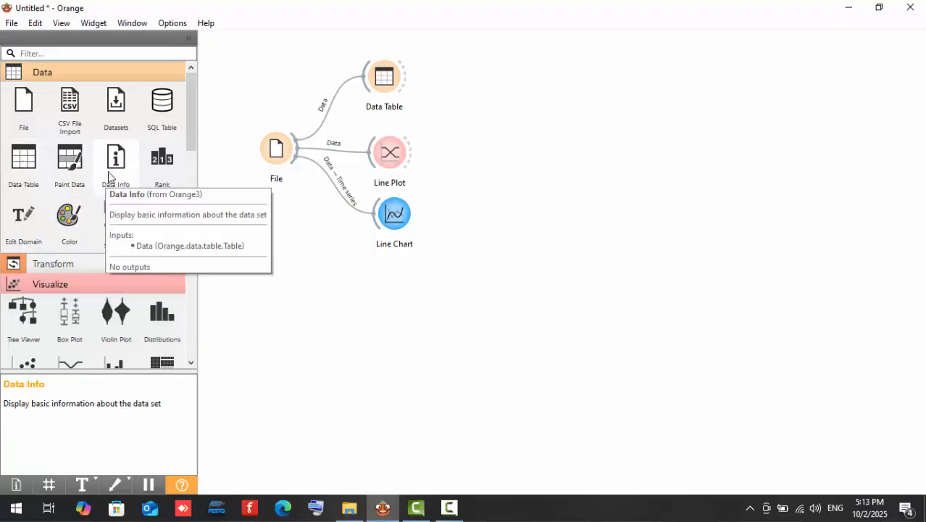
scroll(116, 181, down, 2)
scroll(58, 224, up, 1)
click(51, 223)
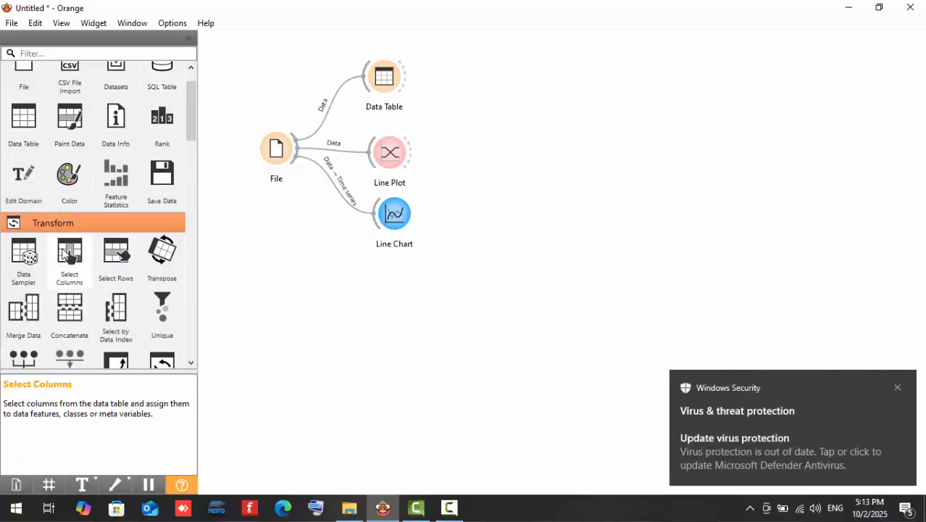
drag(69, 254, 393, 293)
click(358, 295)
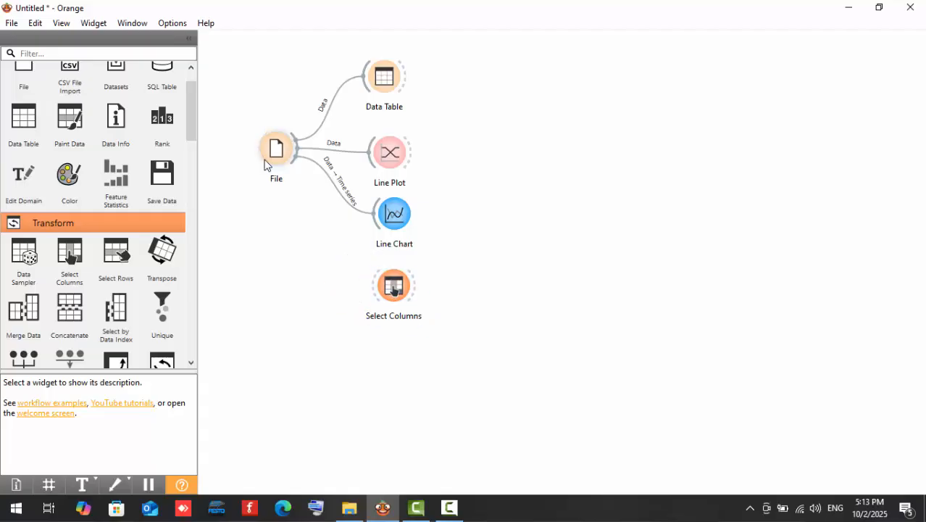
drag(294, 155, 378, 283)
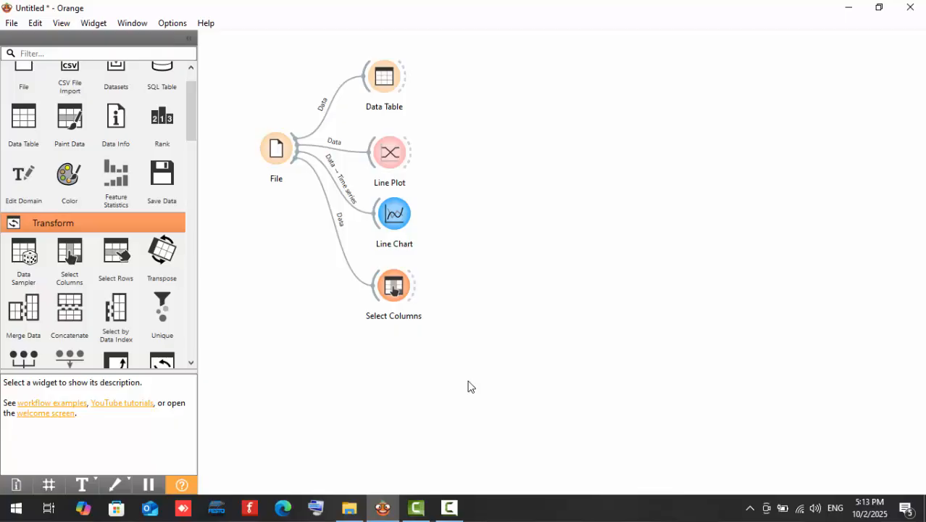
double_click(394, 287)
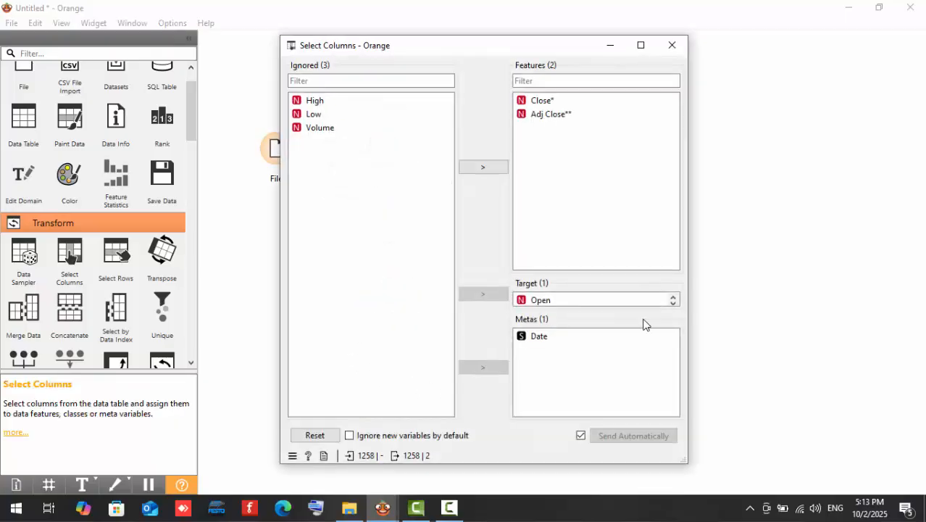
click(672, 45)
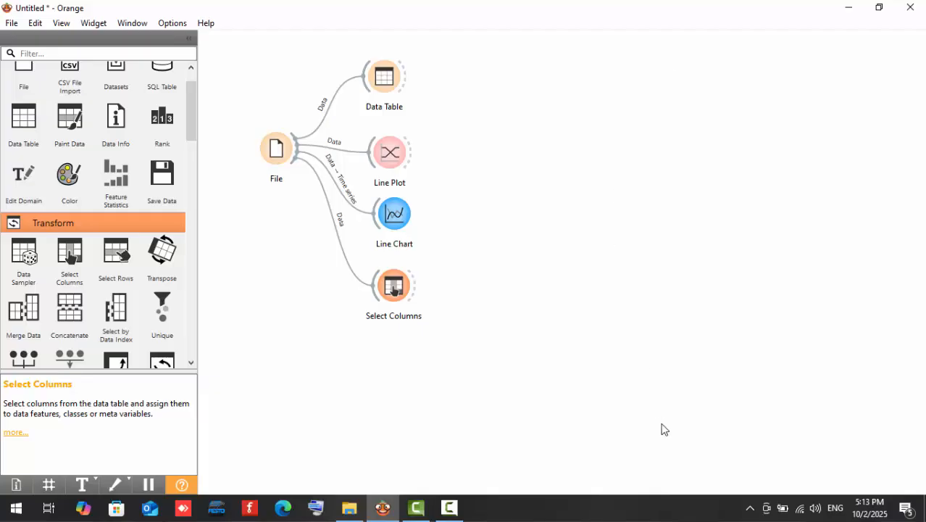
Add an ARIMA Model widget beside Select Columns and link Select Columns' Data output to its Time series input.
scroll(29, 212, down, 6)
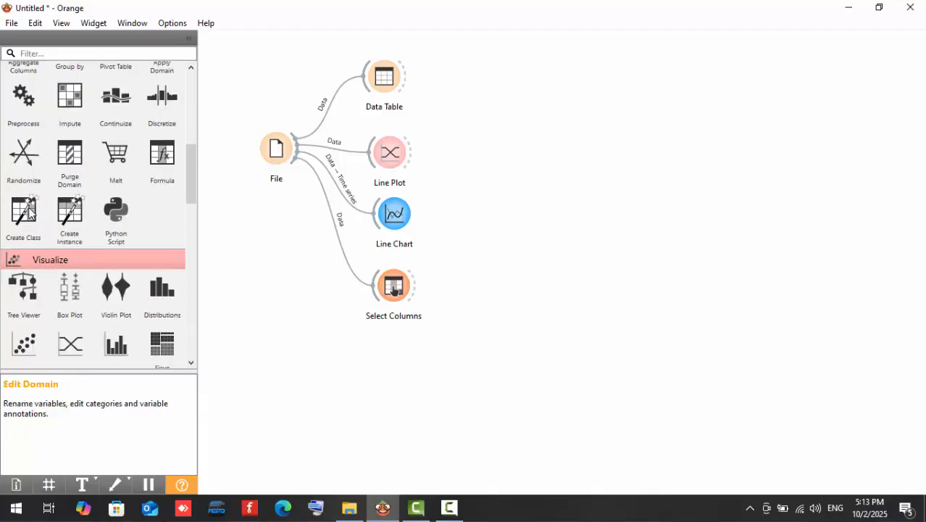
scroll(69, 290, down, 15)
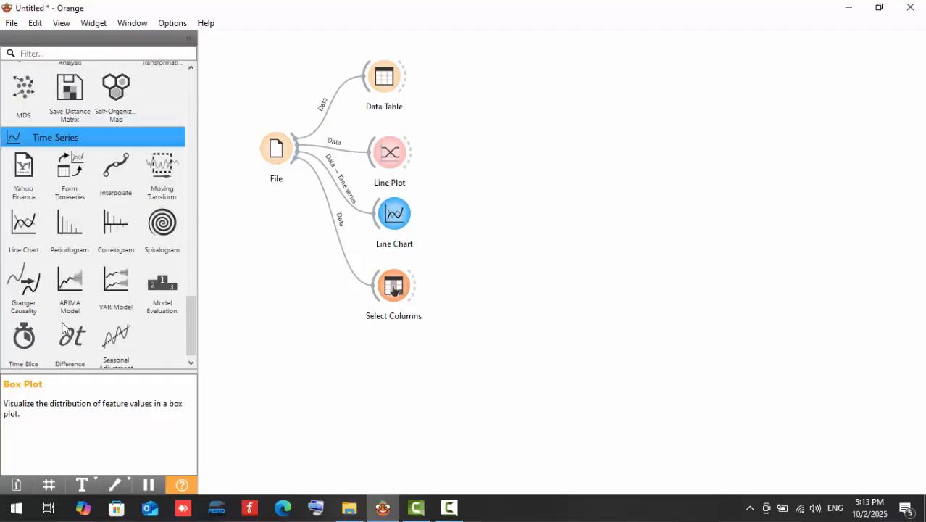
drag(69, 279, 517, 290)
click(466, 275)
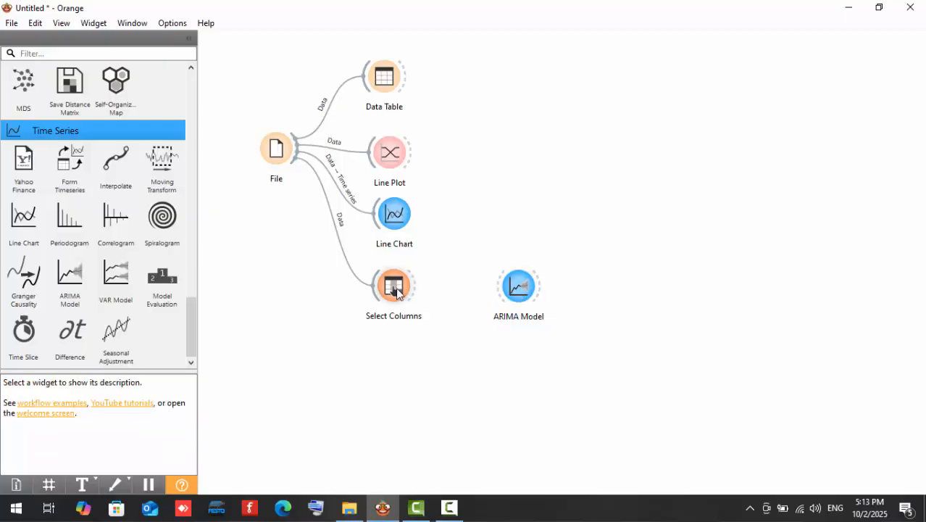
drag(427, 295, 499, 293)
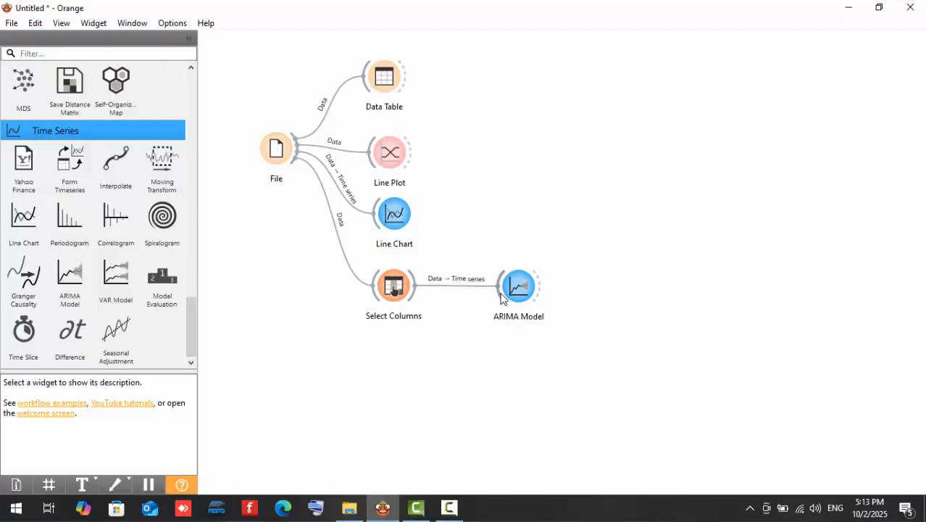
Add a Line Chart widget beside ARIMA Model and link ARIMA Model's Forecast output to its Time series input.
scroll(49, 219, up, 2)
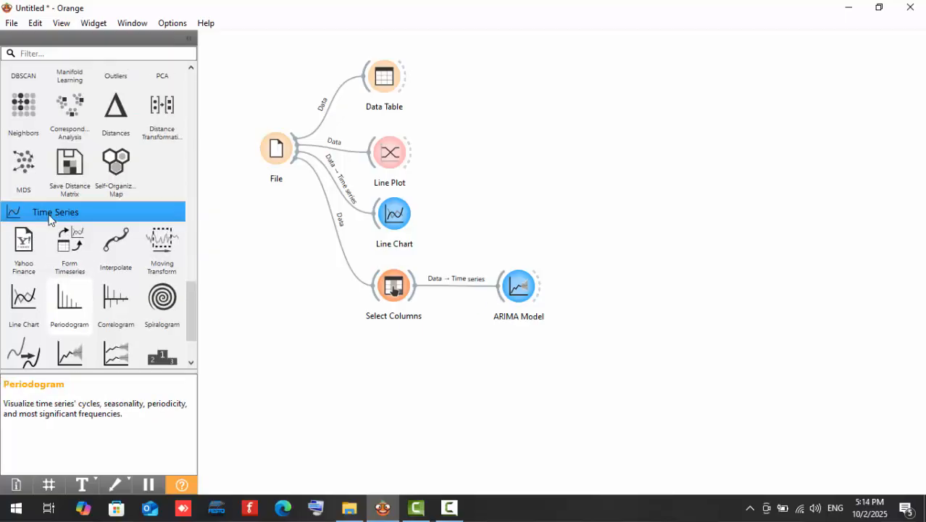
scroll(50, 218, down, 2)
scroll(50, 219, up, 1)
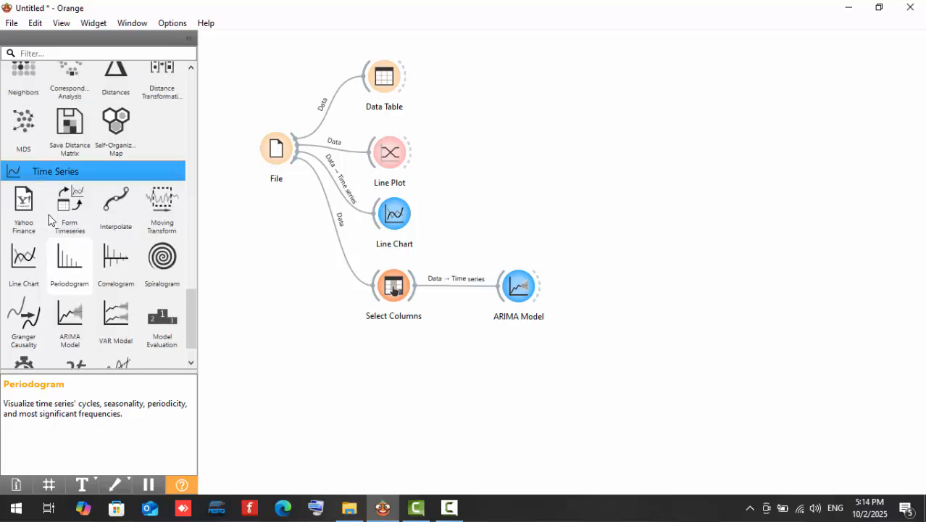
drag(24, 259, 618, 274)
click(586, 322)
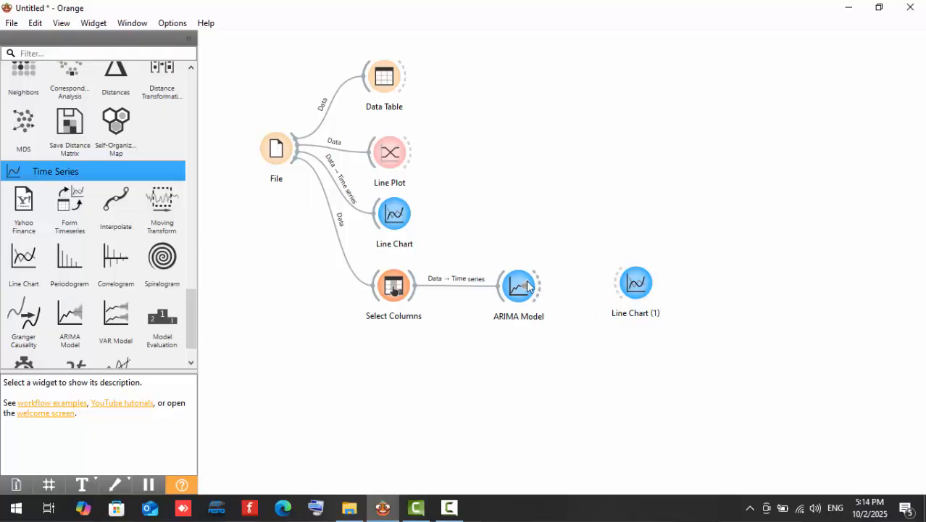
drag(537, 286, 617, 296)
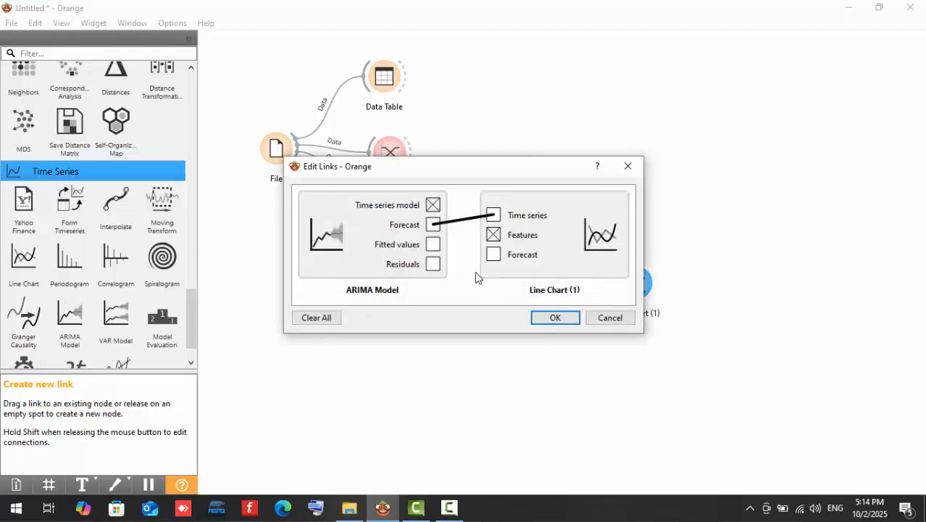
click(555, 318)
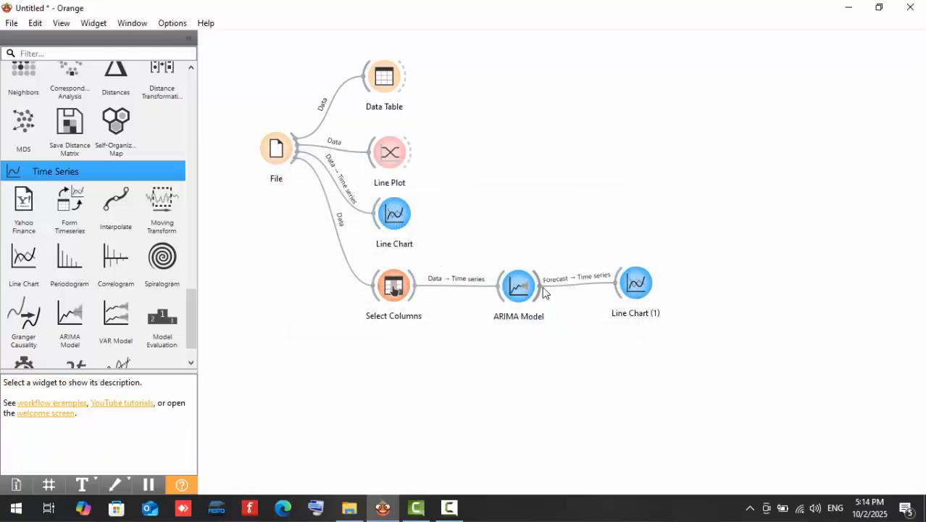
Review the ARIMA Model's parameters and view its forecast in the connected Line Chart.
double_click(520, 289)
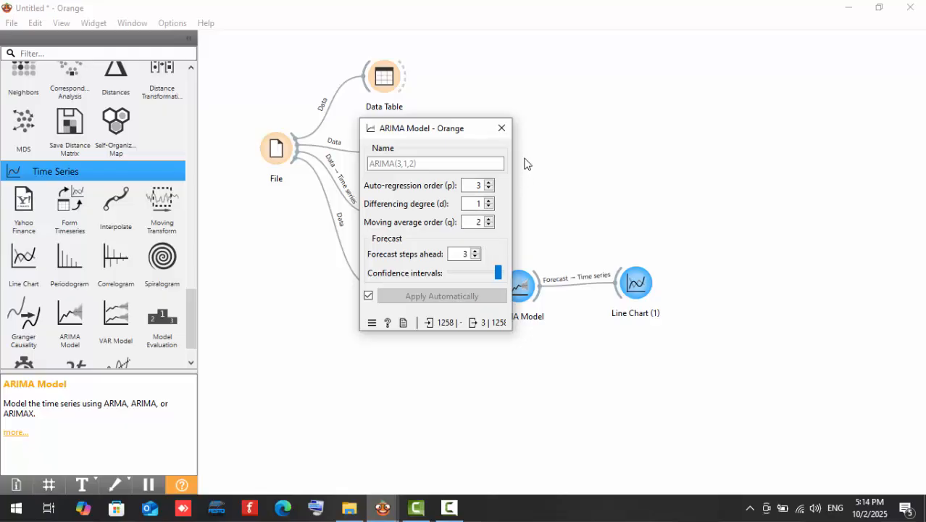
click(500, 129)
double_click(635, 283)
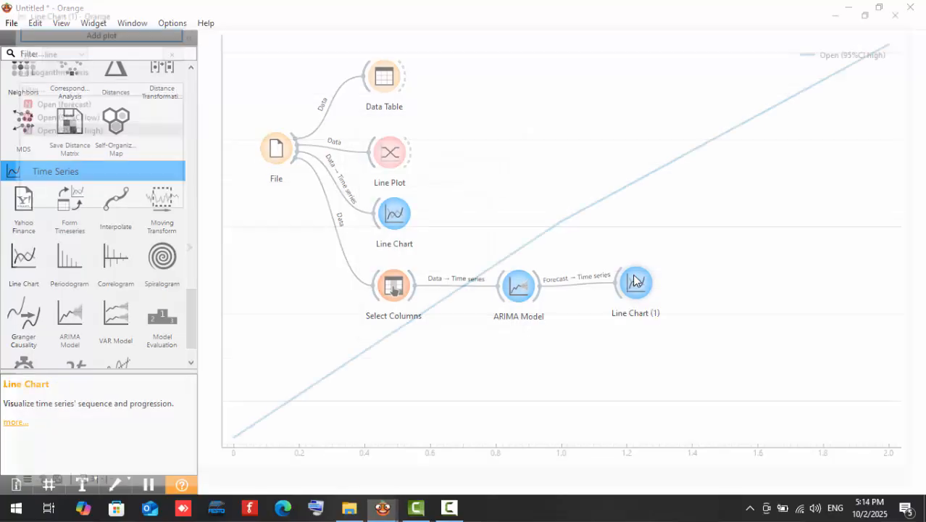
click(910, 8)
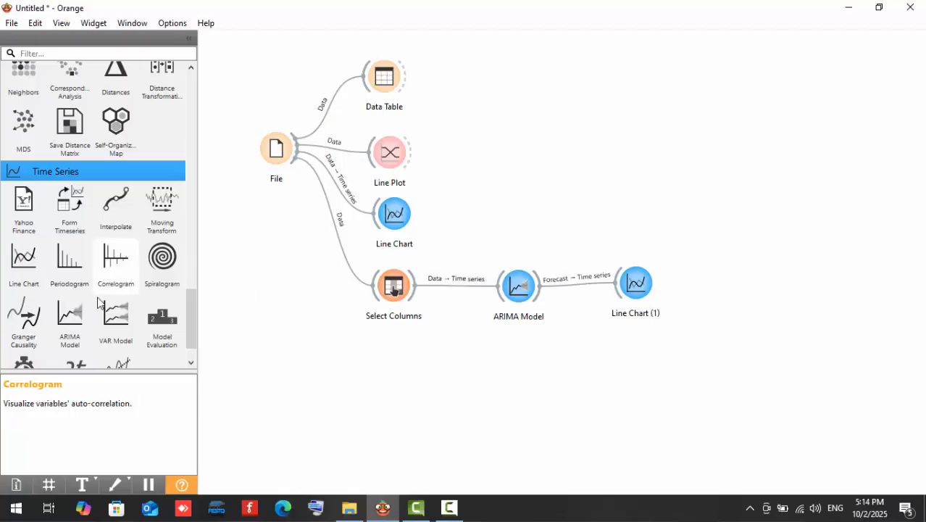
Add a Data Table widget above the ARIMA forecast chart, link ARIMA Model's Forecast output to its Data input, and view the table.
scroll(35, 168, up, 2)
scroll(14, 159, up, 15)
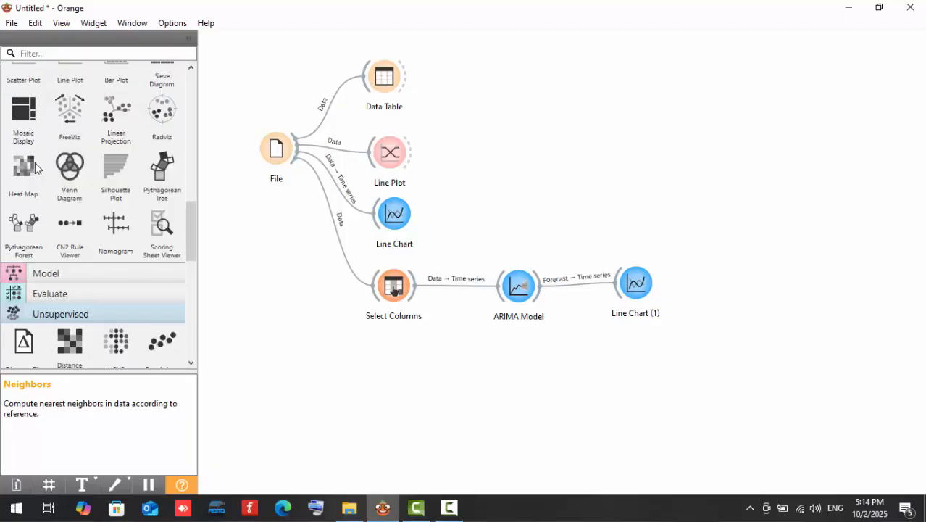
drag(8, 99, 588, 186)
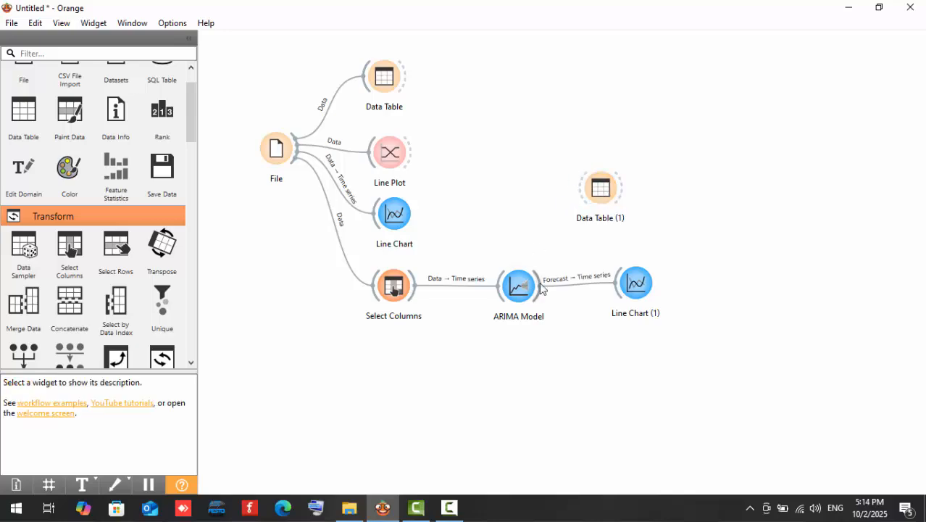
drag(538, 279, 599, 190)
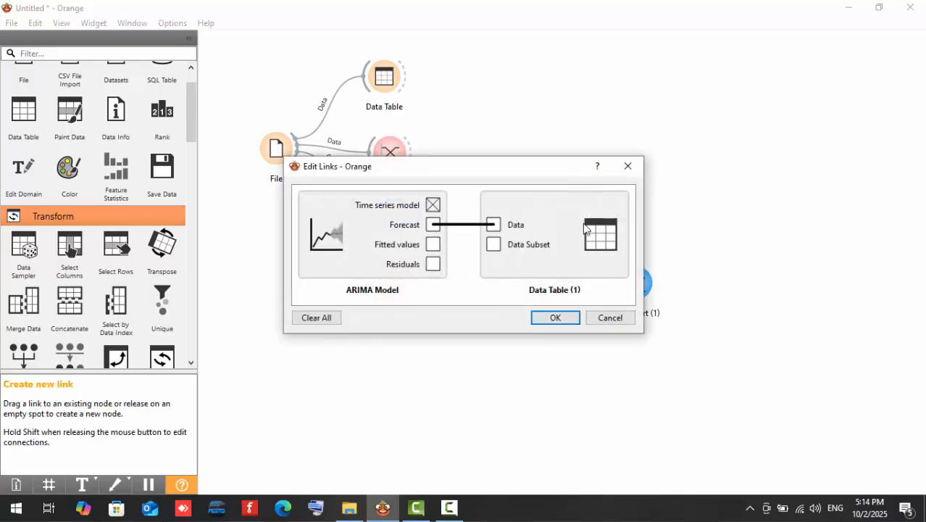
click(548, 317)
double_click(609, 192)
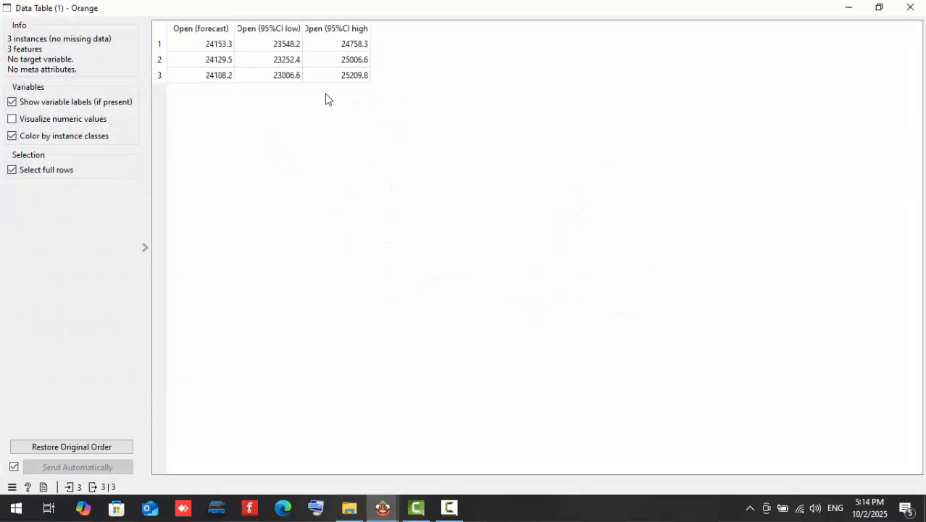
click(911, 7)
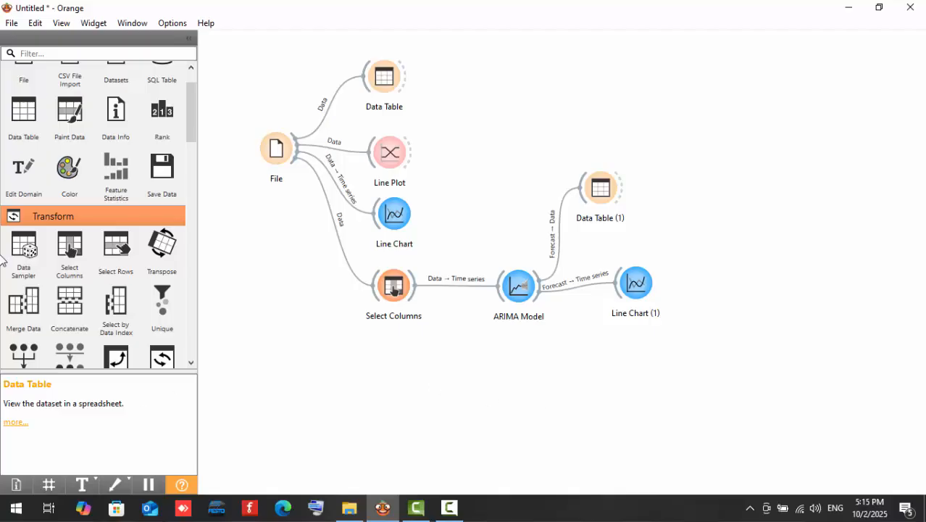
Add a VAR Model widget below ARIMA Model and link Select Columns' Data output to its Time series input.
scroll(29, 272, down, 3)
scroll(29, 273, down, 10)
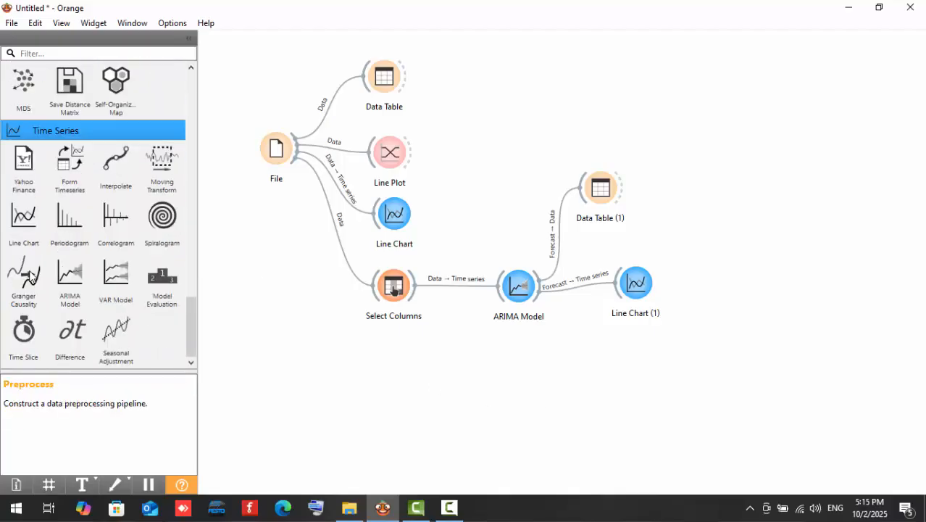
drag(116, 279, 527, 364)
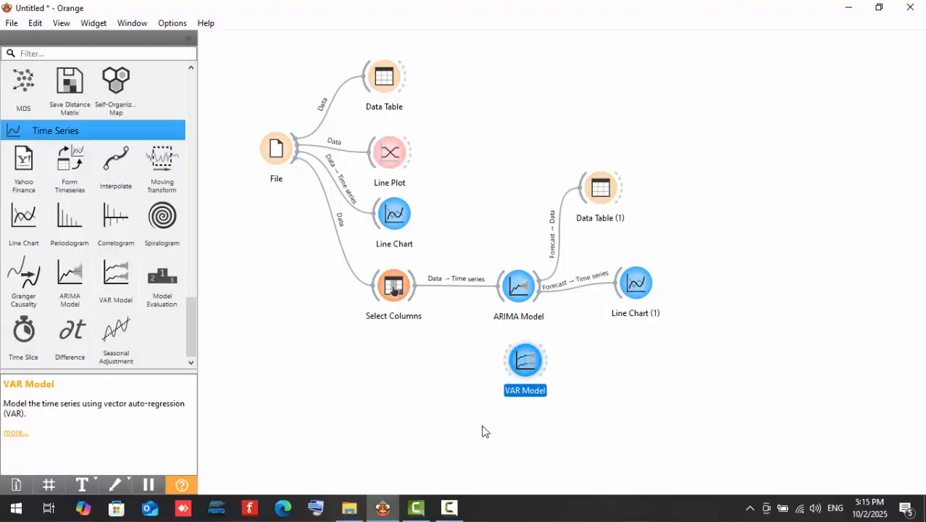
click(485, 356)
drag(508, 366, 410, 292)
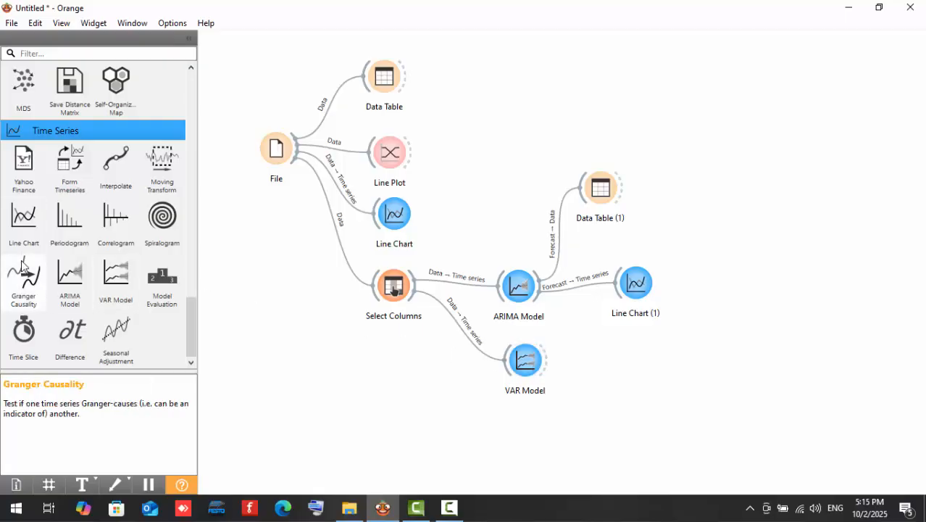
Add a Line Chart widget beside VAR Model and review the VAR Model's autoregression and forecast settings.
drag(23, 218, 647, 367)
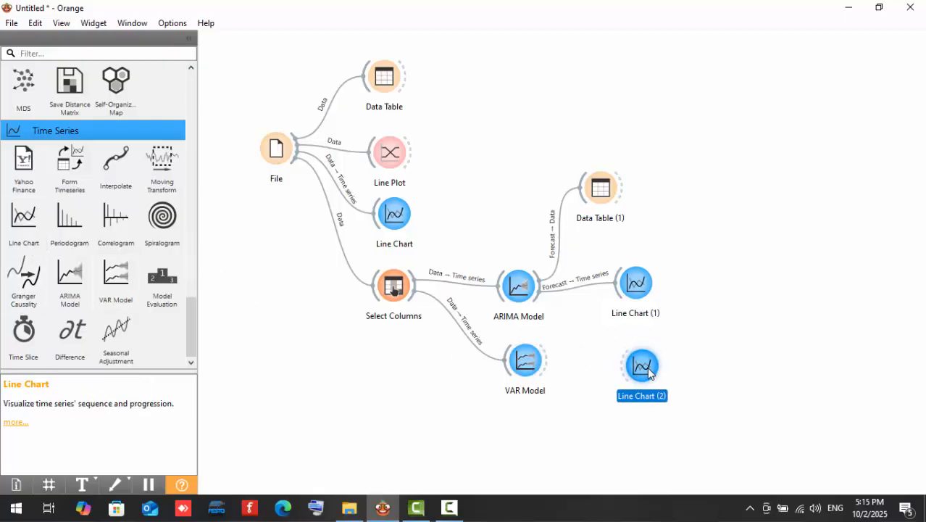
click(597, 378)
double_click(526, 363)
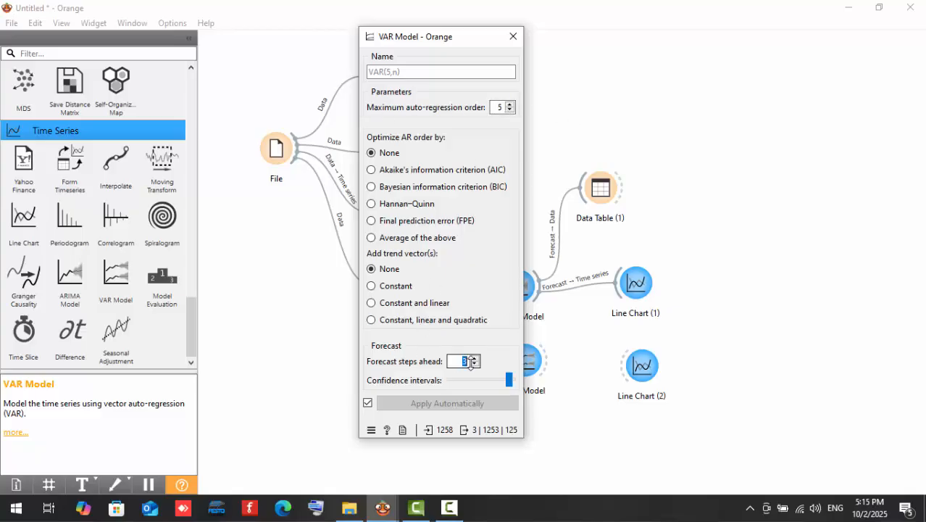
double_click(499, 107)
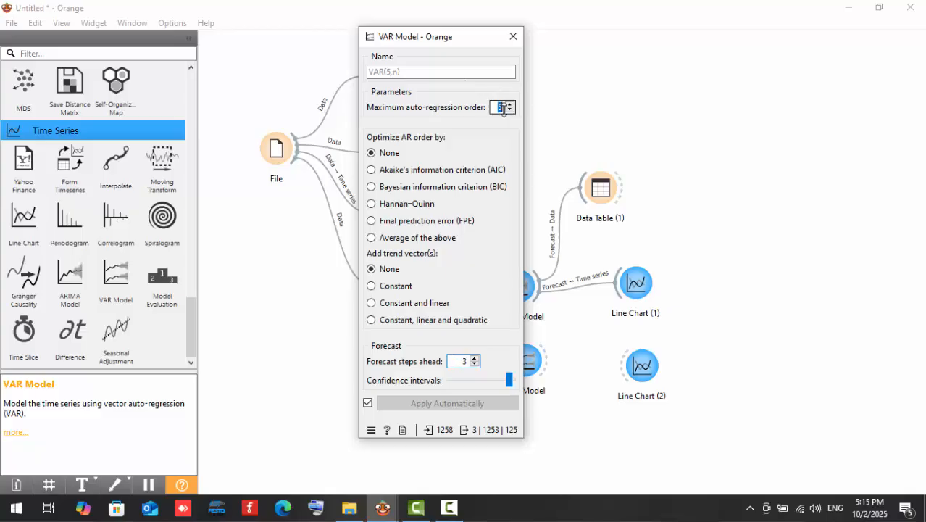
click(513, 36)
Link VAR Model's Forecast output to the Time series input of the Line Chart beside it, and view the chart.
drag(550, 367, 641, 368)
click(551, 316)
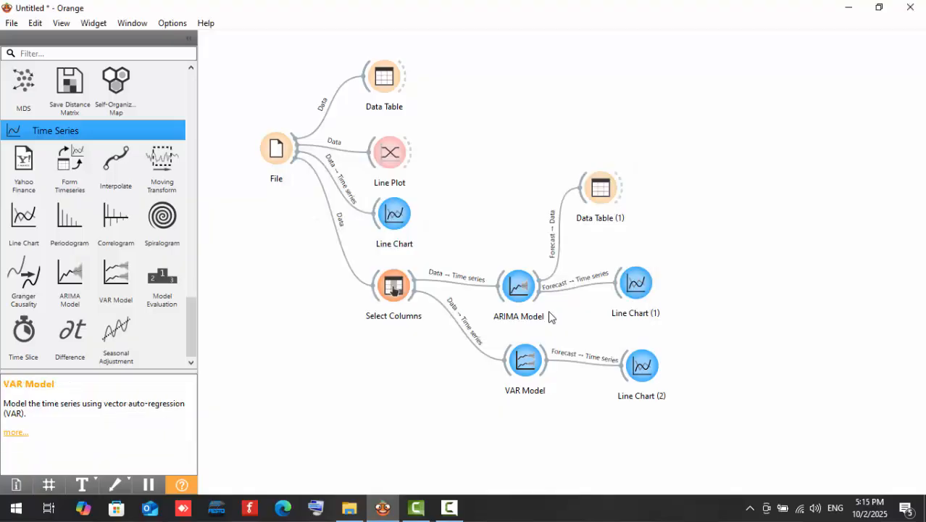
double_click(628, 366)
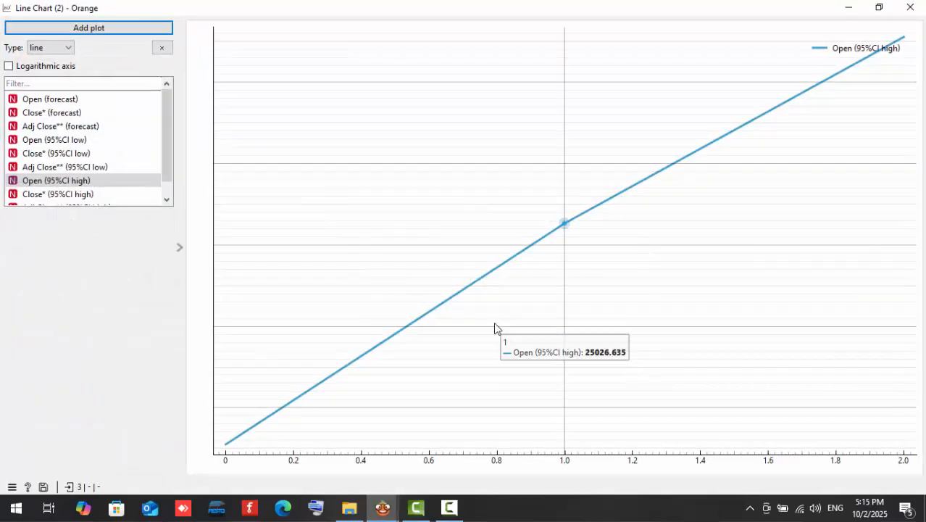
click(911, 8)
click(473, 361)
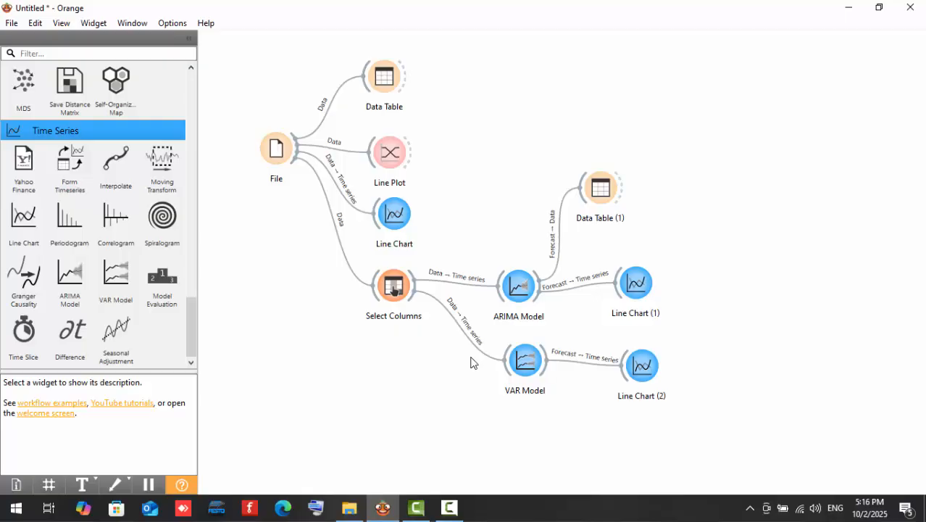
Add a Data Table widget below VAR Model and link VAR Model's Forecast output to its Data input.
scroll(46, 124, up, 15)
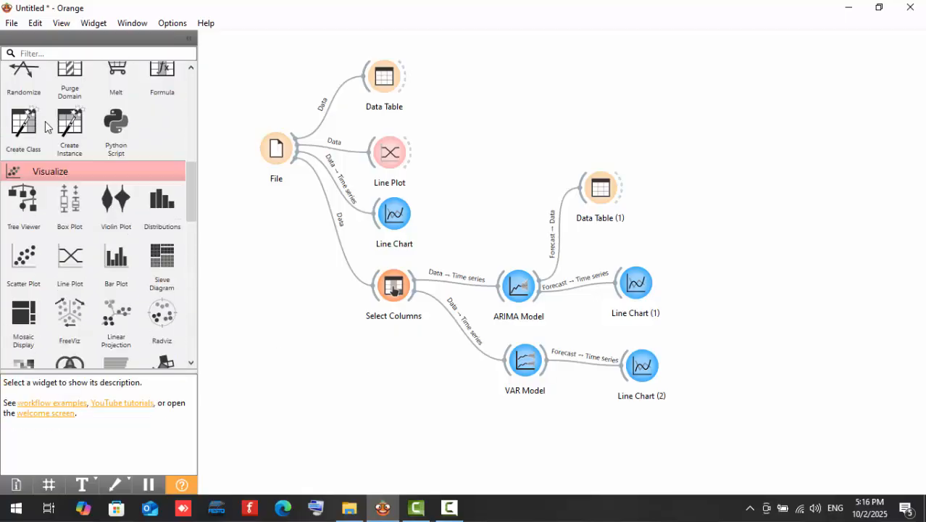
scroll(45, 121, up, 10)
drag(23, 161, 547, 364)
click(563, 458)
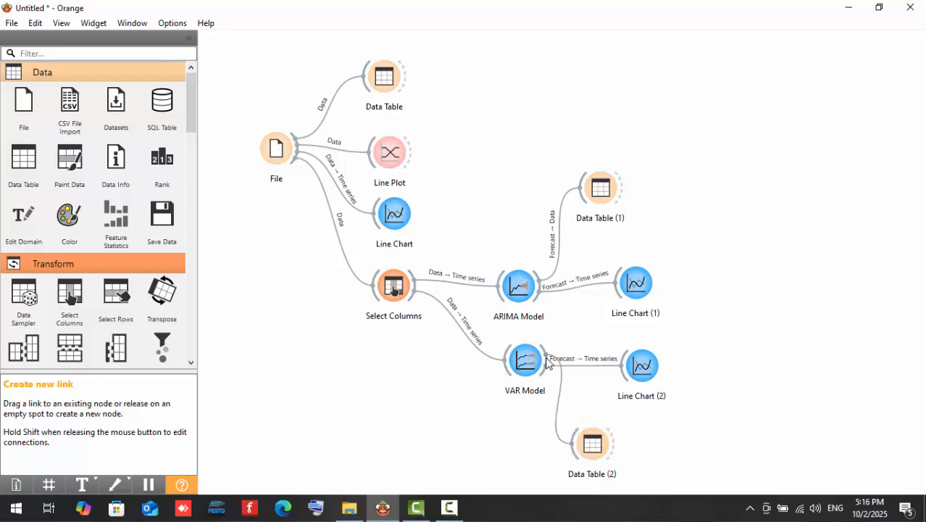
click(556, 317)
click(606, 445)
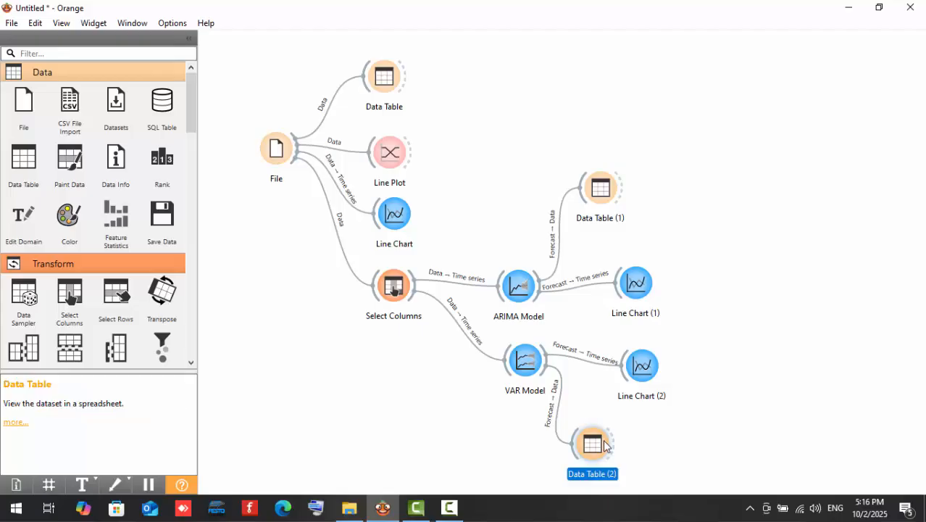
Review the VAR forecasts and confidence limits in Data Table (2), and inspect the ARIMA Model's order and forecast settings.
double_click(605, 445)
drag(186, 42, 638, 91)
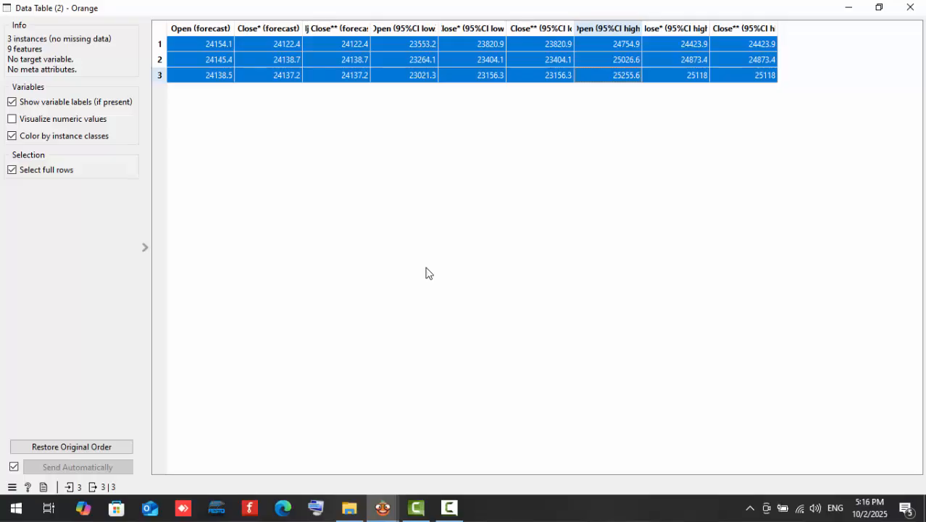
click(910, 8)
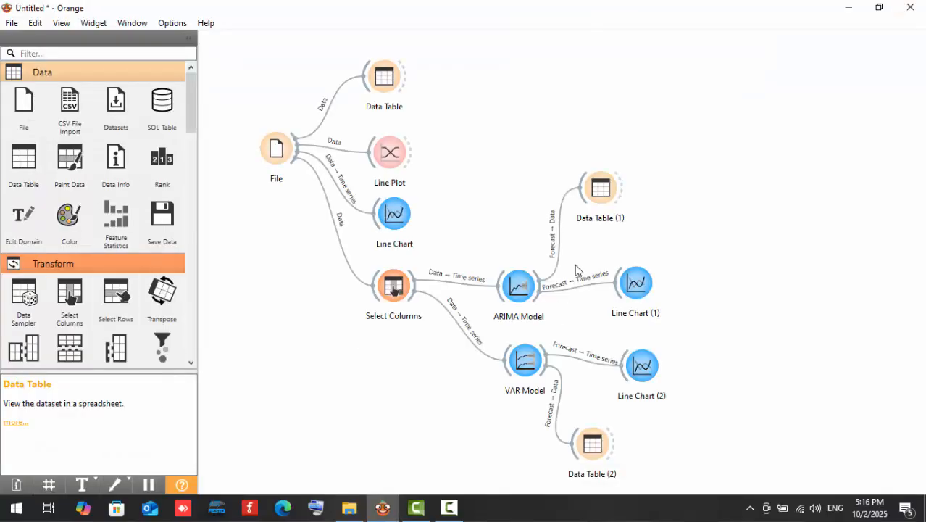
double_click(518, 303)
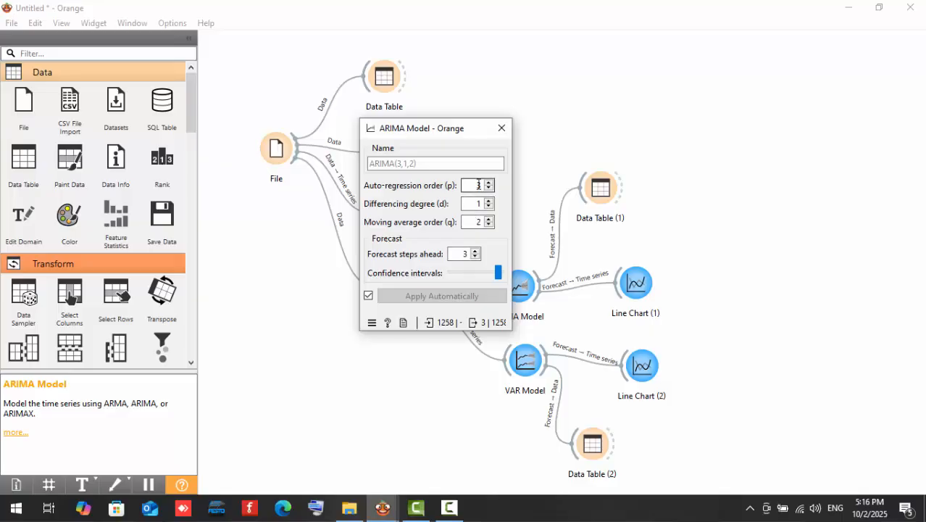
click(501, 128)
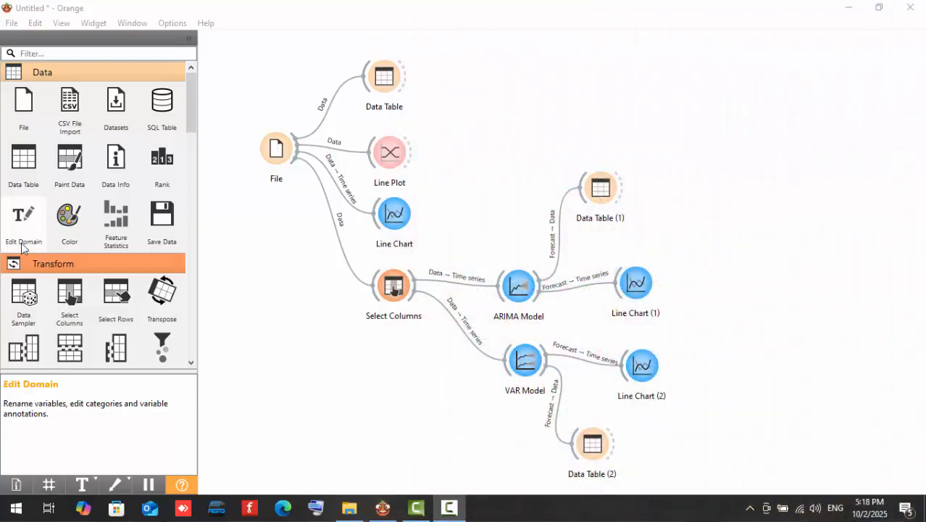
Add a Model Evaluation widget beyond the forecast Line Charts, level with the ARIMA and VAR models.
scroll(60, 205, down, 3)
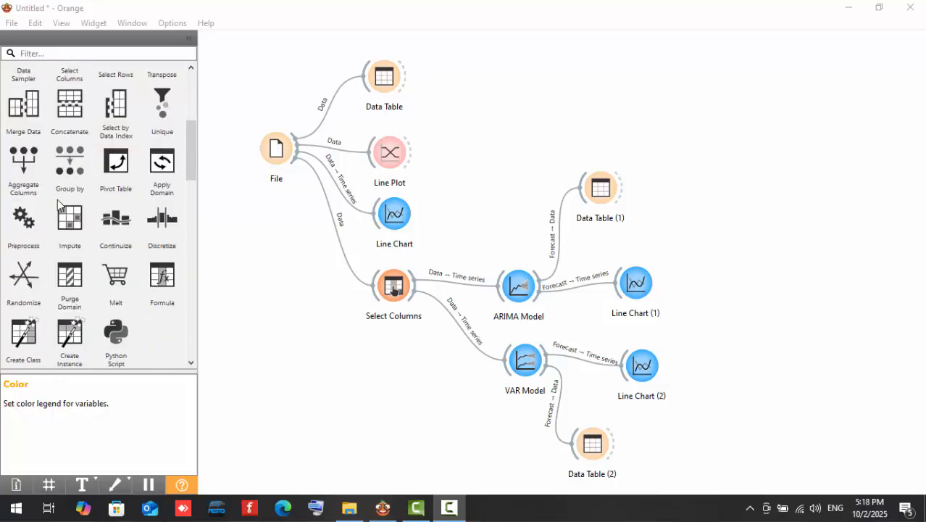
scroll(60, 205, down, 3)
scroll(60, 205, down, 3)
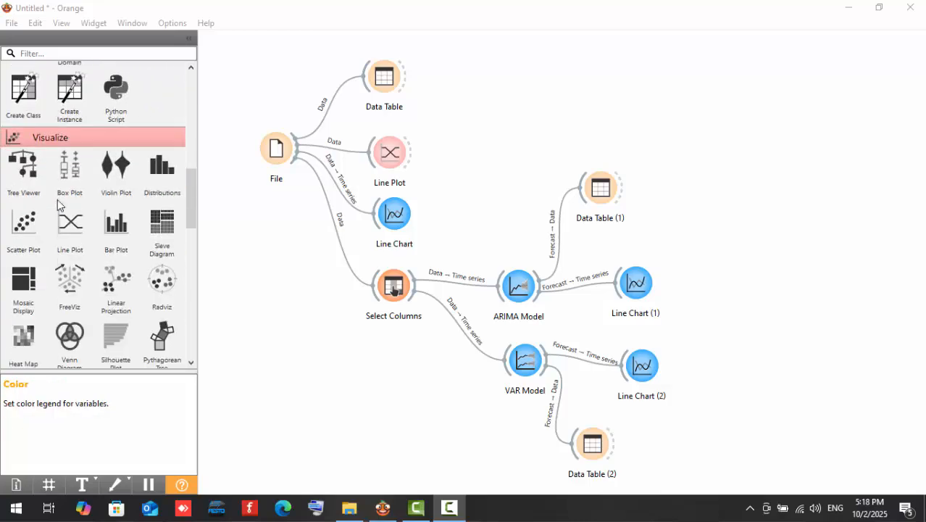
scroll(60, 206, down, 8)
scroll(60, 206, down, 5)
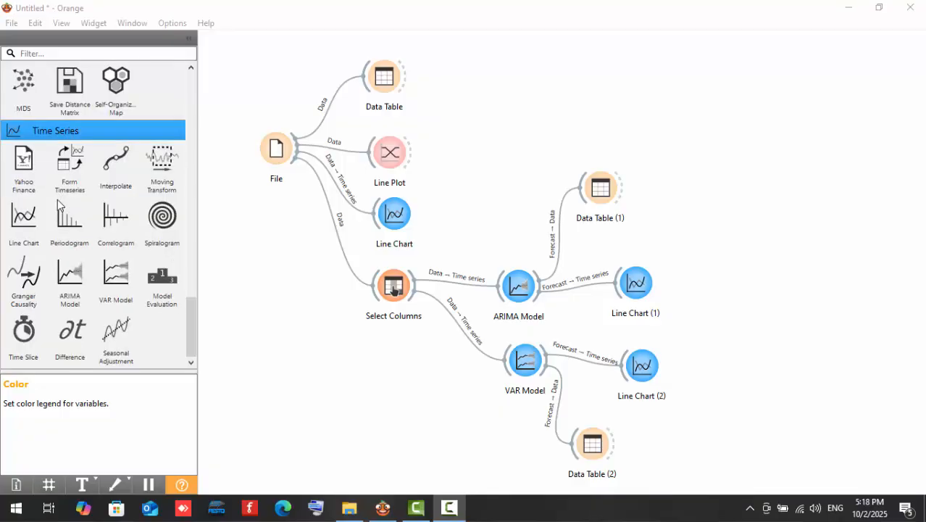
drag(186, 285, 783, 320)
click(727, 344)
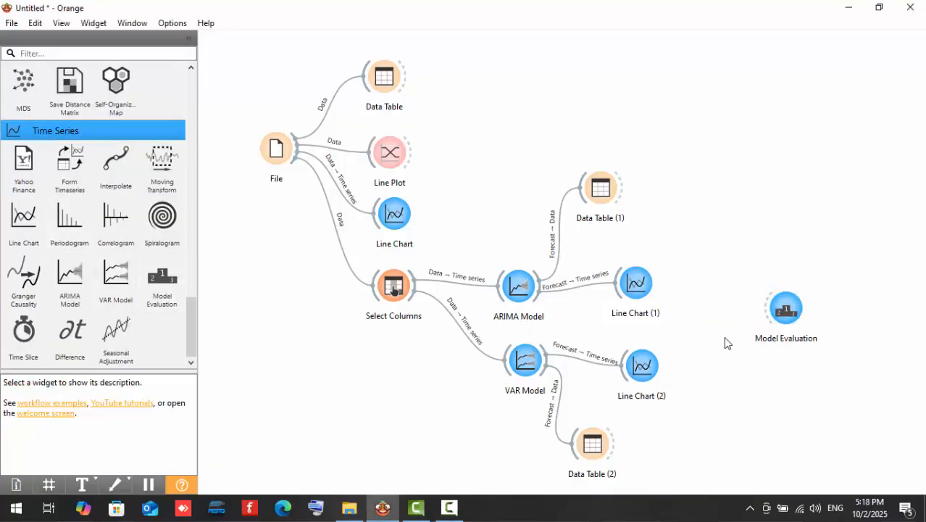
Link the Time series model outputs of ARIMA Model and VAR Model to Model Evaluation's Time series model input.
drag(538, 299, 785, 319)
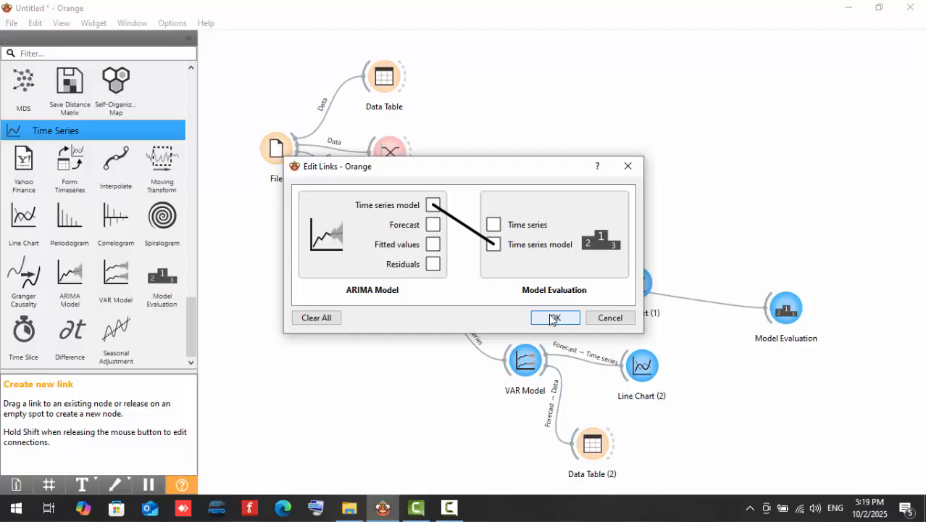
click(552, 319)
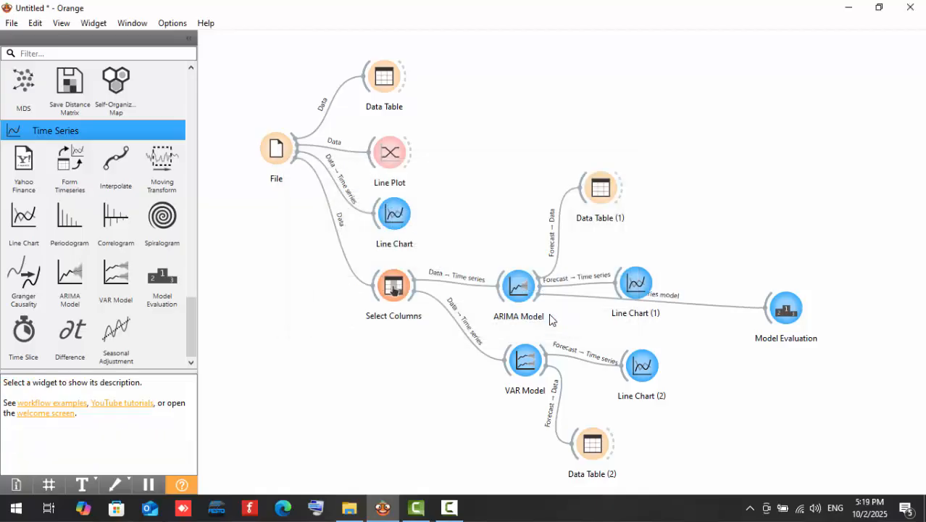
drag(545, 353, 776, 312)
click(550, 318)
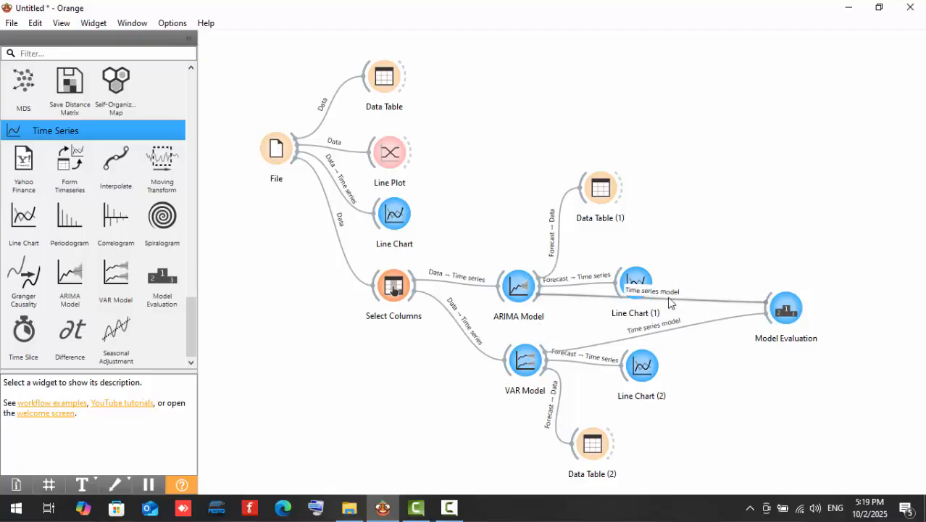
Inspect Model Evaluation's fold and forecast step parameters, and look at Data Table (2) again.
click(783, 314)
double_click(783, 313)
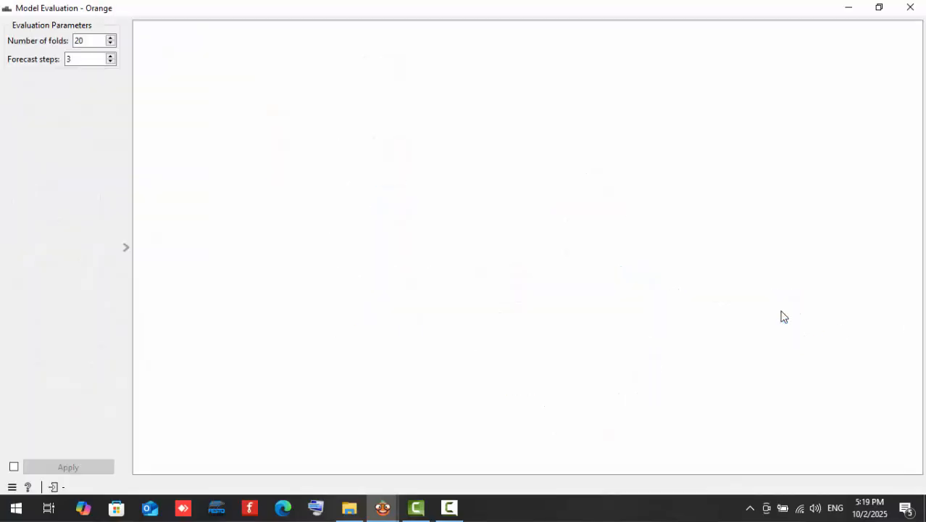
click(907, 6)
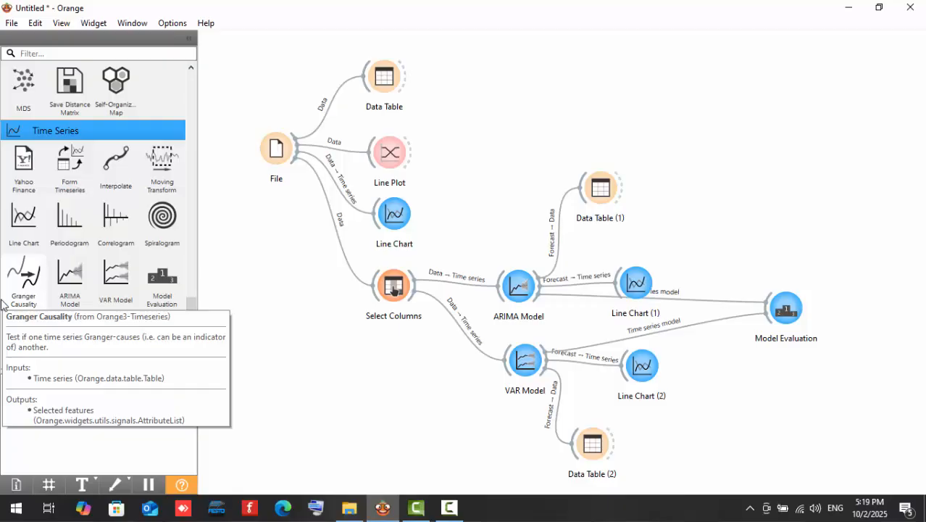
double_click(593, 443)
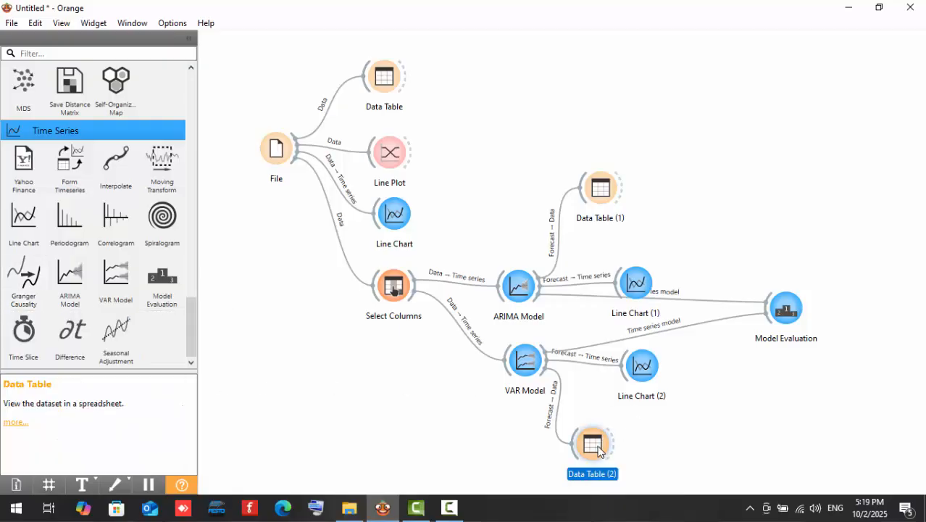
click(598, 451)
click(911, 7)
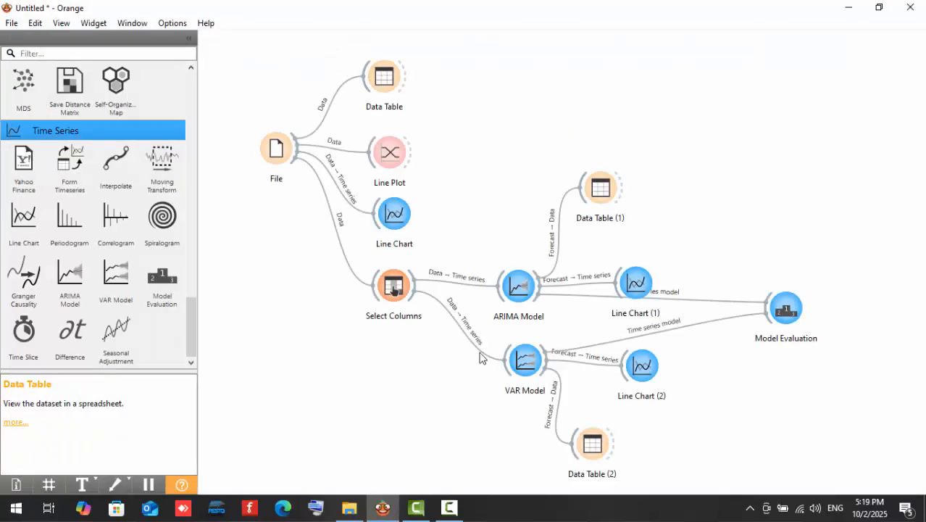
Link Select Columns' Data output to Model Evaluation's Time series input, and move the forecast Line Charts and Data Tables clear of the links.
click(785, 321)
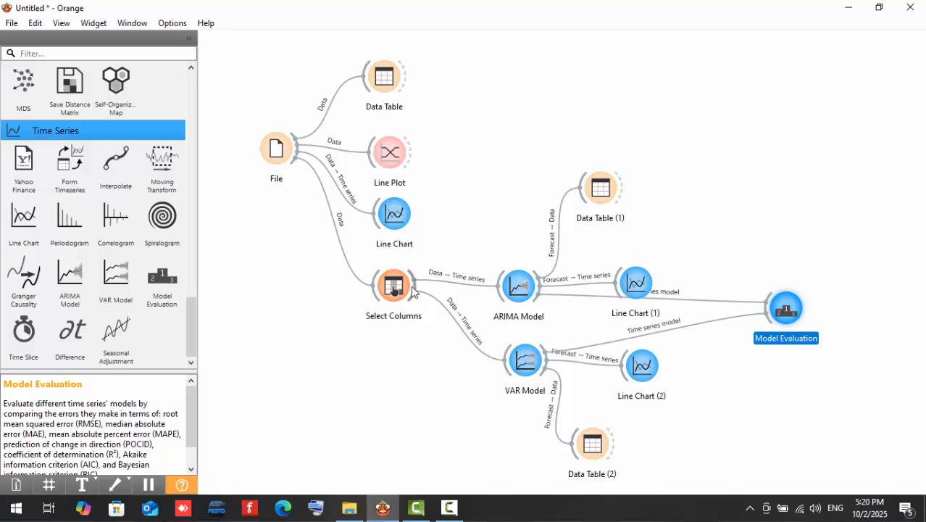
drag(417, 284, 758, 309)
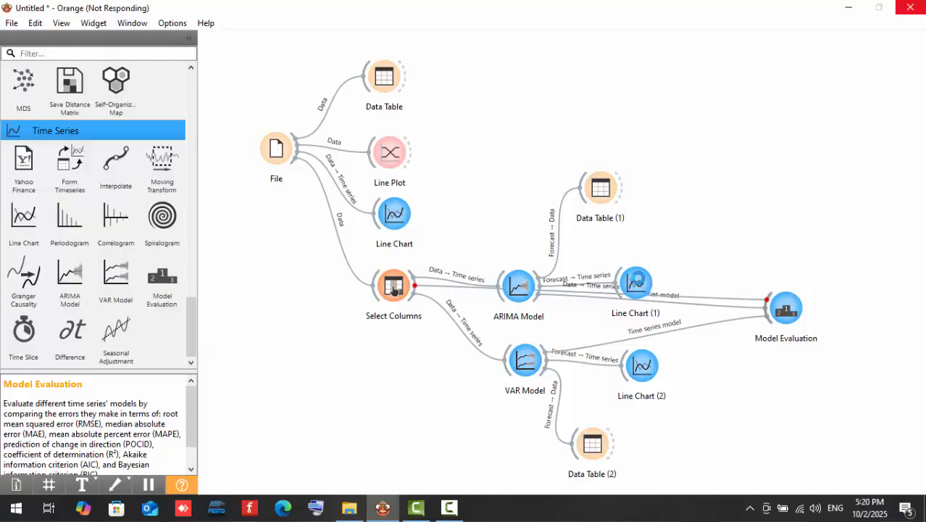
drag(637, 282, 669, 240)
drag(599, 188, 634, 158)
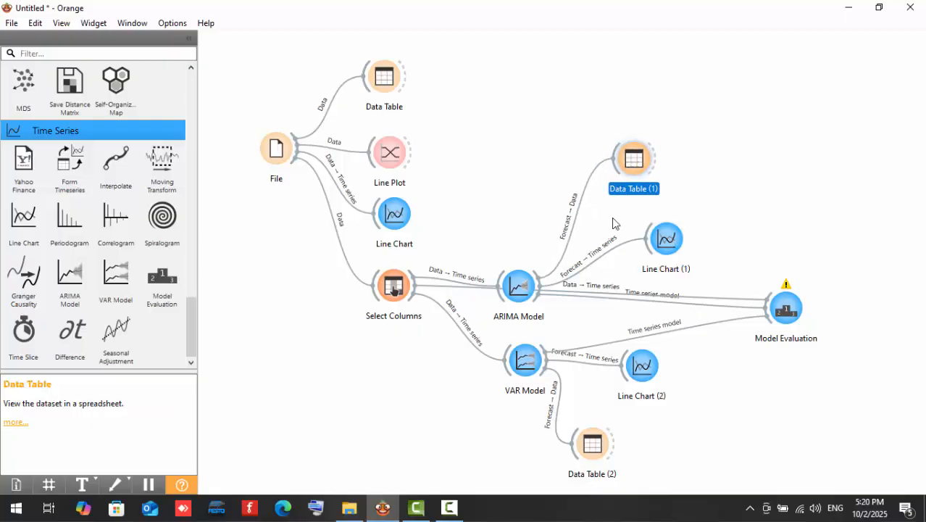
drag(632, 382, 666, 427)
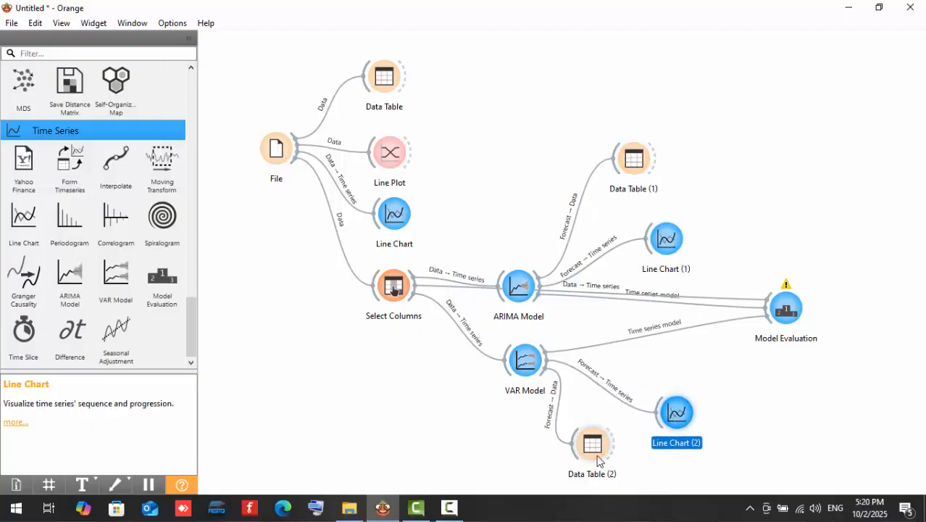
drag(597, 460, 585, 468)
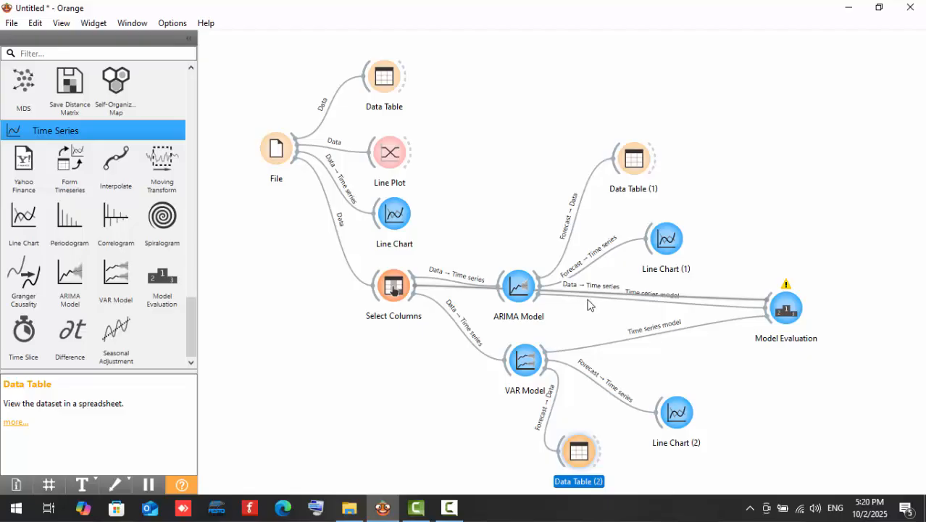
Examine the RMSE, MAE, MAPE, POCID, R², AIC and BIC scores for the ARIMA and VAR models in Model Evaluation.
double_click(791, 303)
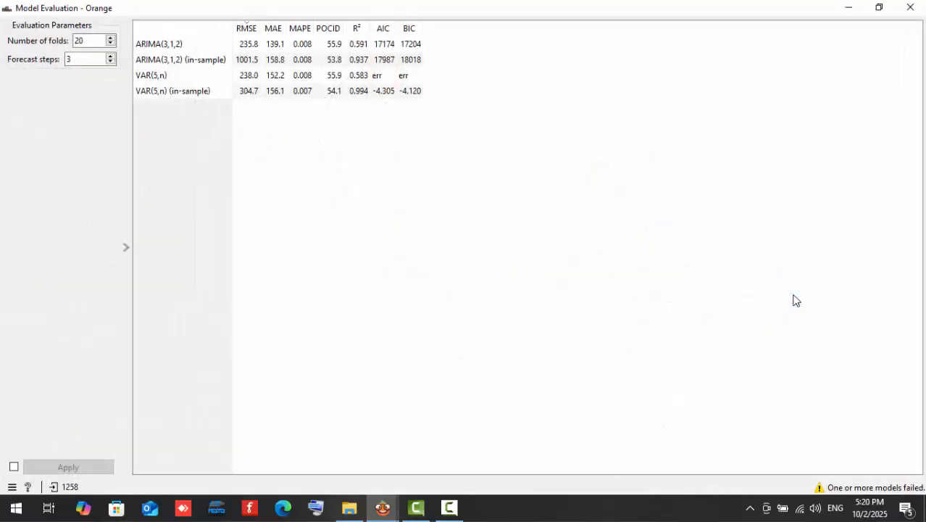
drag(275, 43, 295, 98)
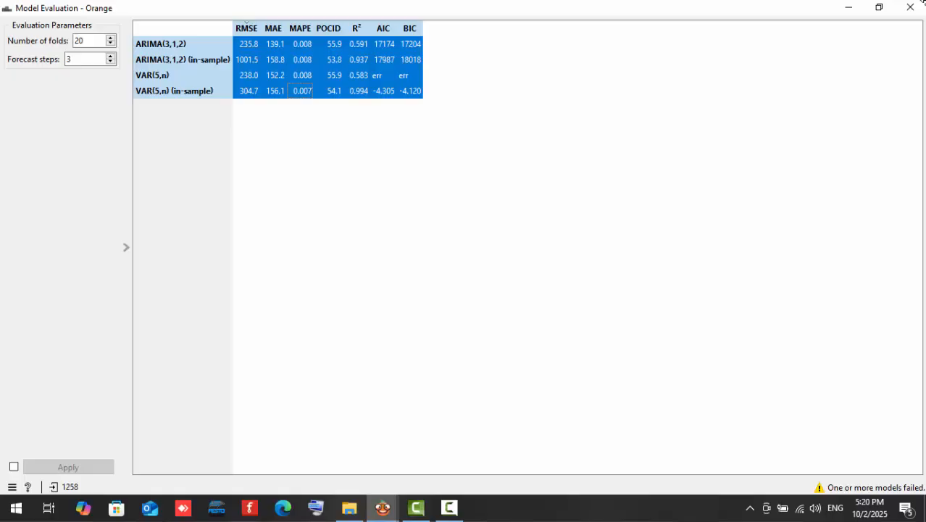
click(911, 8)
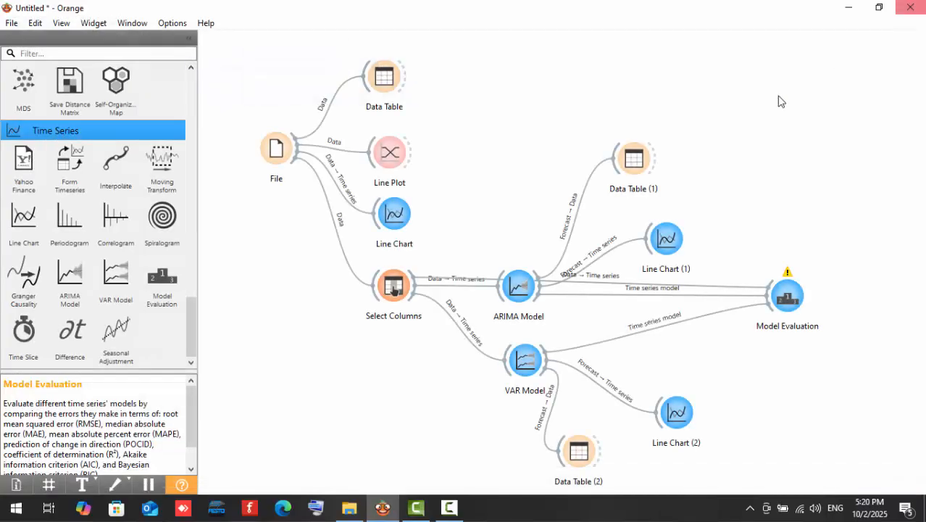
Check the link between Select Columns and Model Evaluation, keeping Data connected to Time series.
click(453, 279)
click(455, 282)
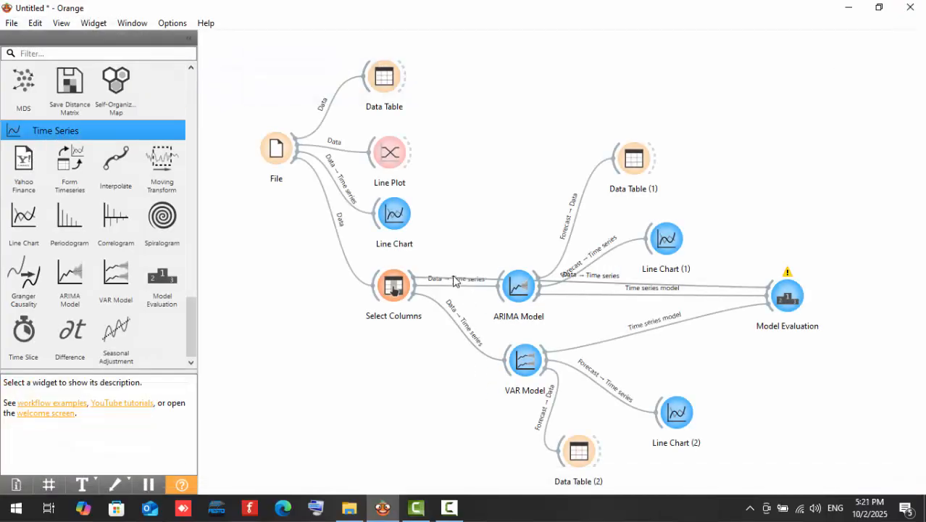
double_click(469, 285)
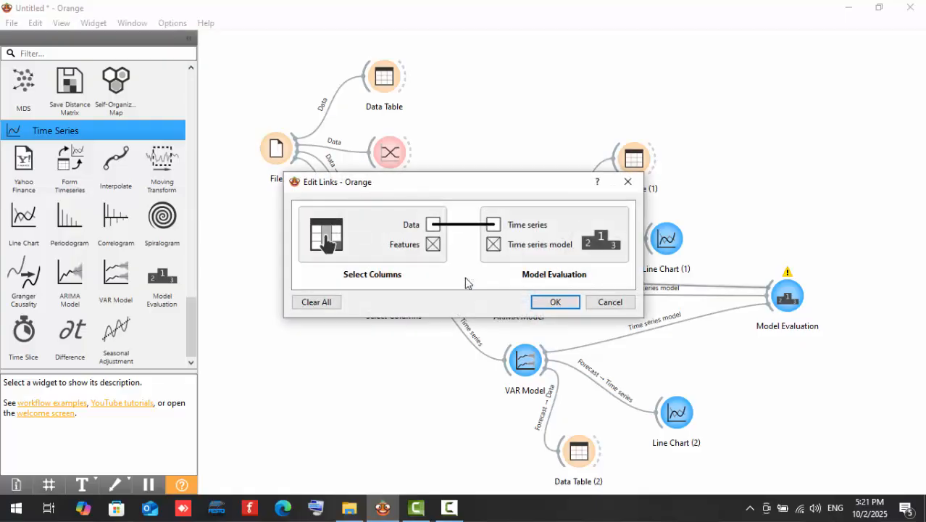
click(553, 302)
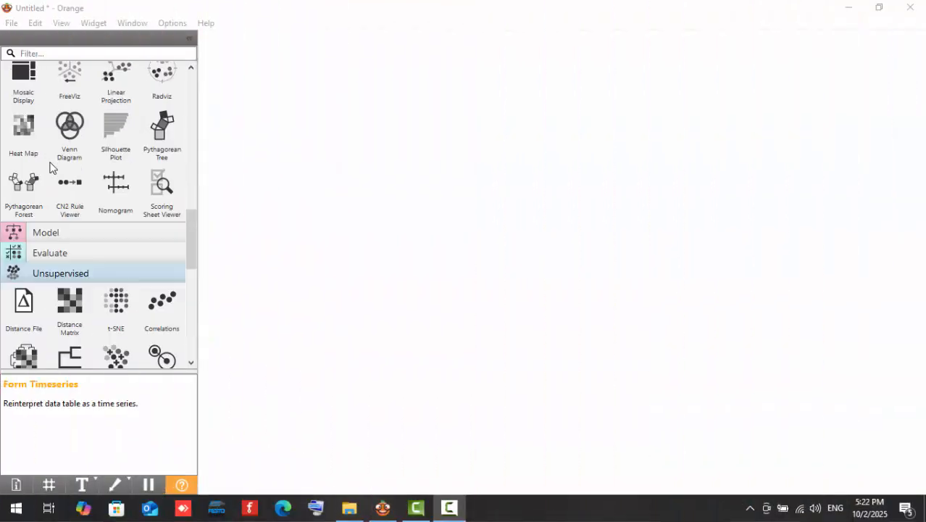
Add a CSV File Import widget to the empty workflow and load creditcard.csv with the default import options.
scroll(50, 166, up, 10)
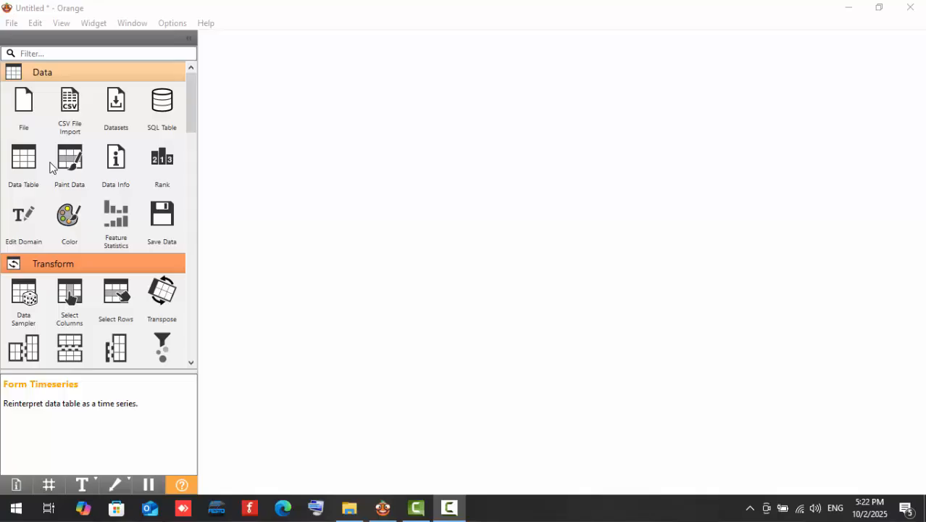
drag(78, 103, 304, 144)
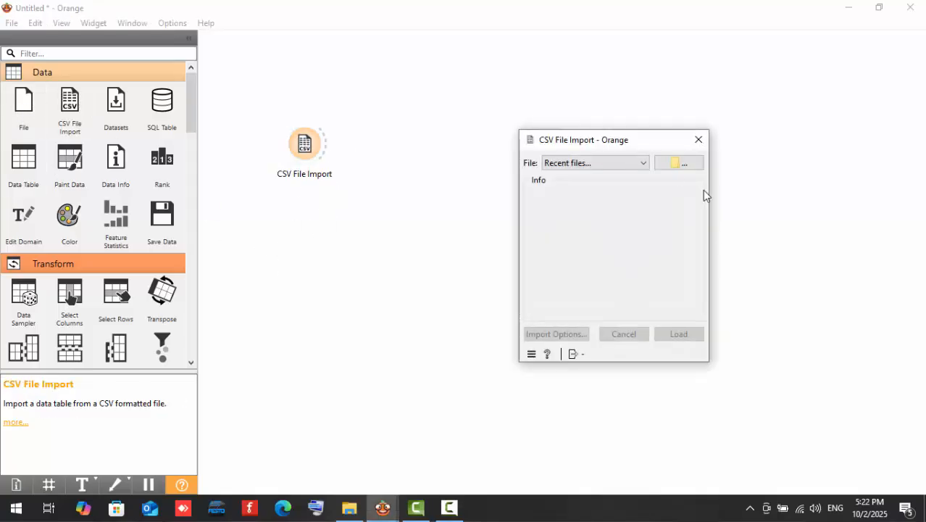
click(674, 165)
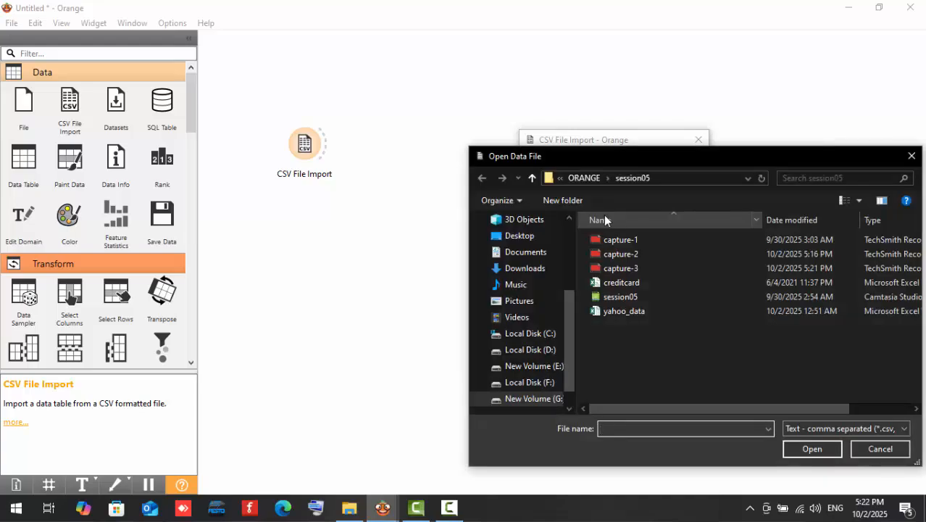
click(638, 283)
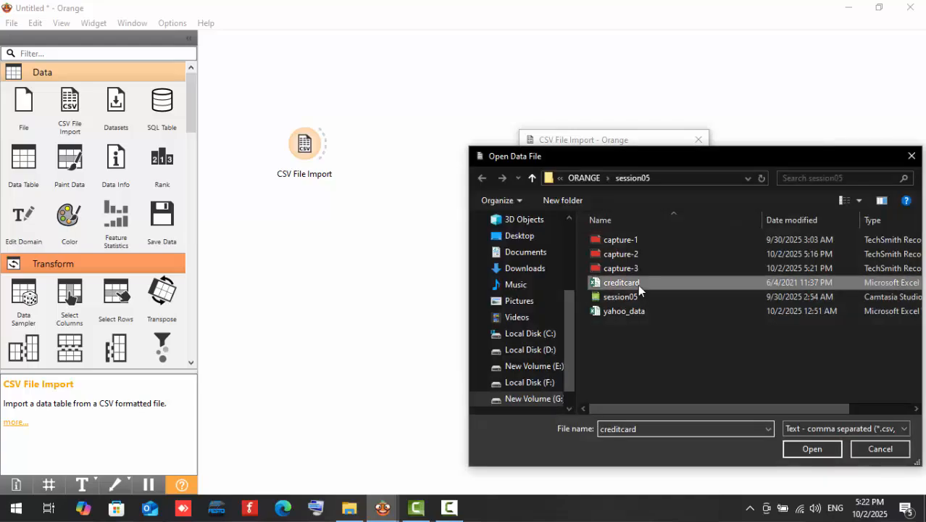
click(813, 447)
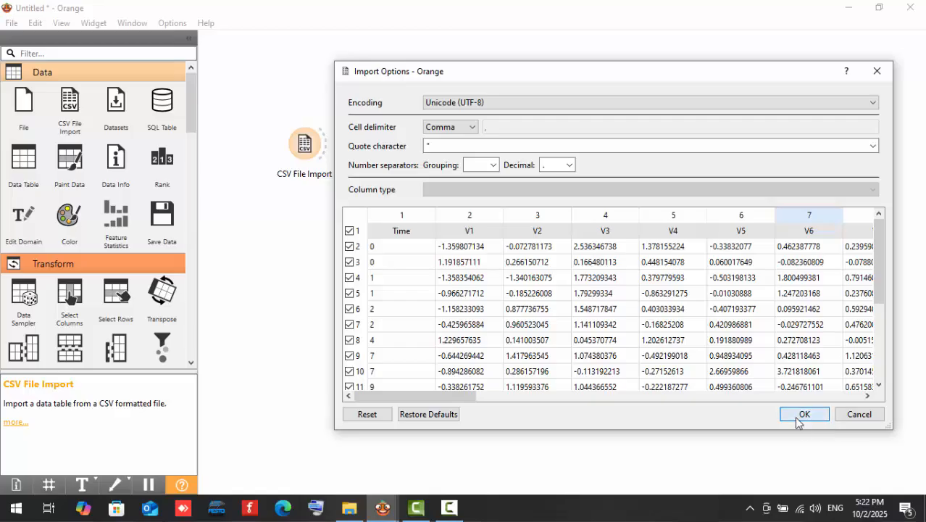
click(803, 414)
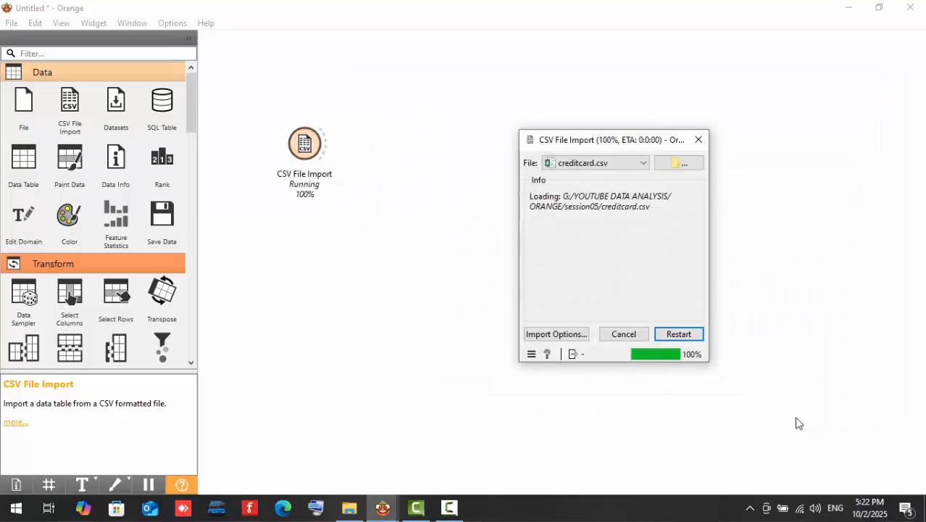
Add a Data Table widget, link CSV File Import's Data output to it, and view the credit card data.
drag(24, 159, 378, 62)
mouse_move(383, 507)
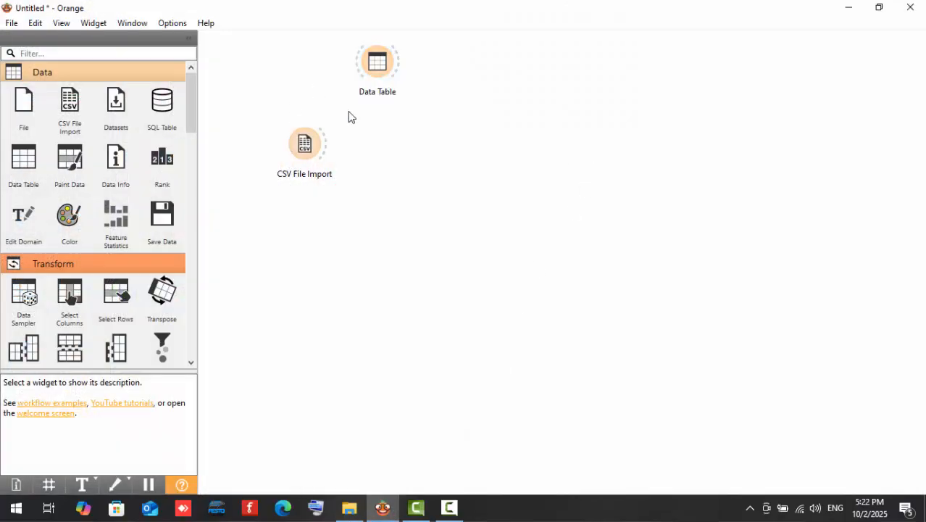
click(404, 77)
drag(327, 143, 389, 65)
double_click(417, 70)
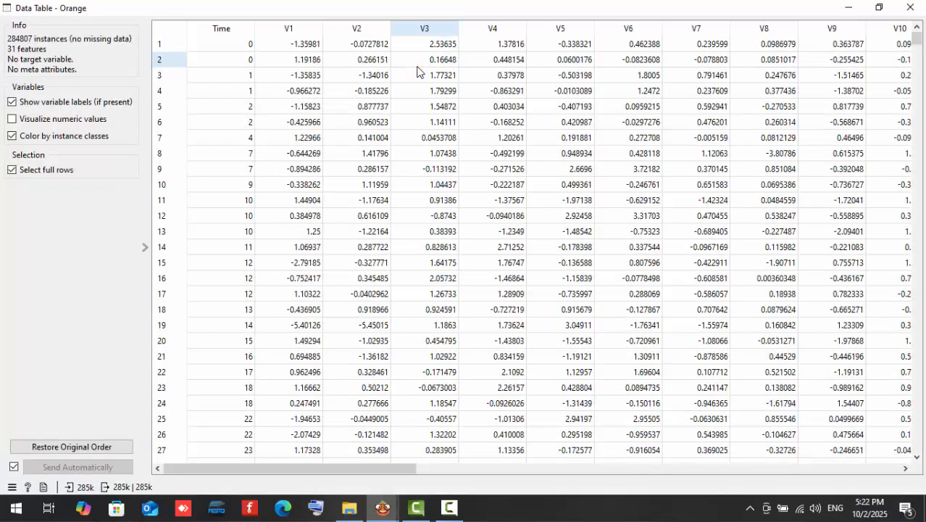
click(922, 8)
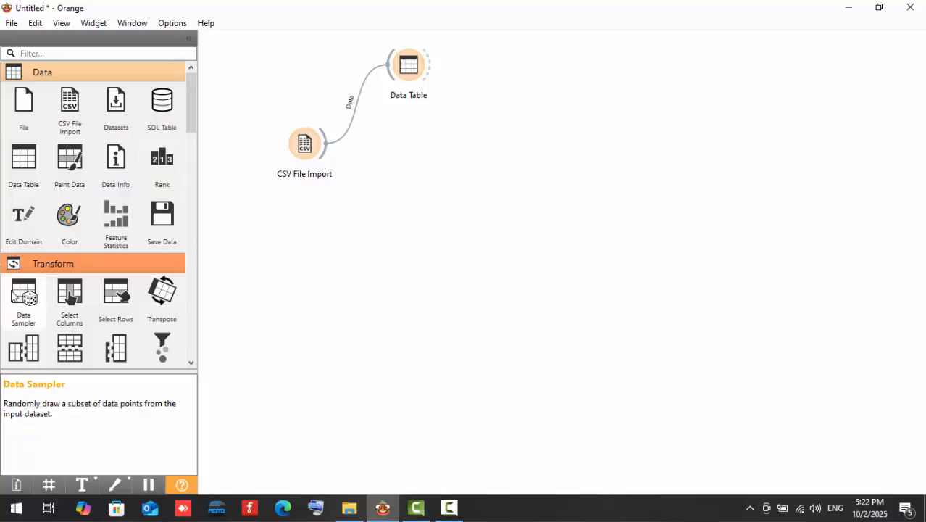
Add a Data Sampler widget beside CSV File Import and link CSV File Import's Data output to it.
drag(16, 295, 421, 149)
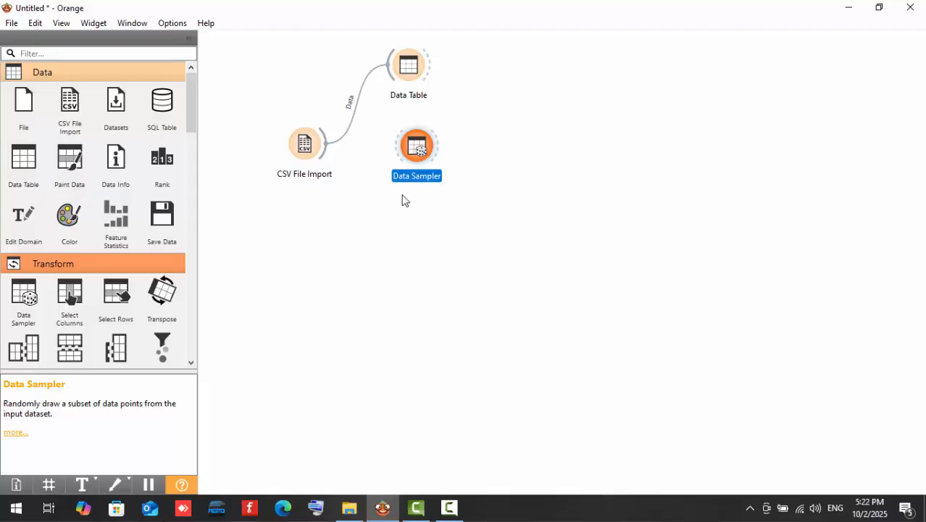
click(382, 202)
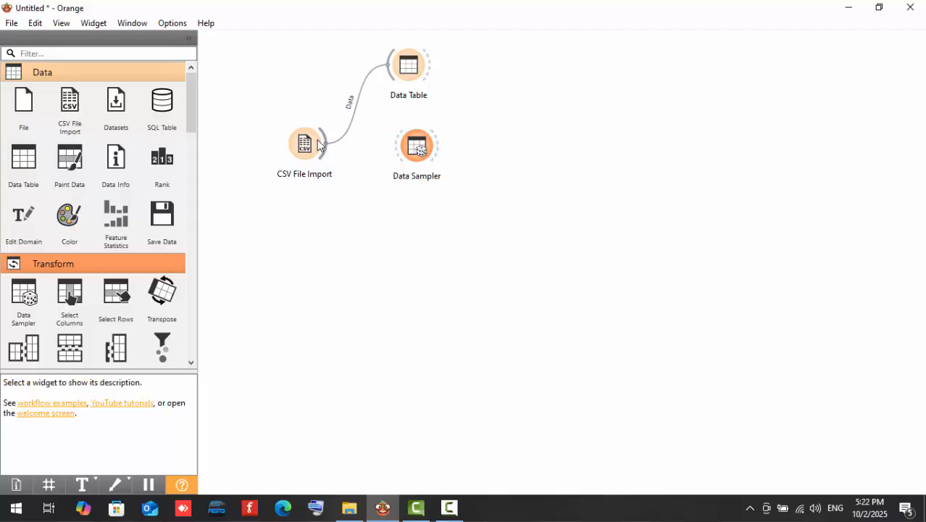
drag(328, 156, 413, 148)
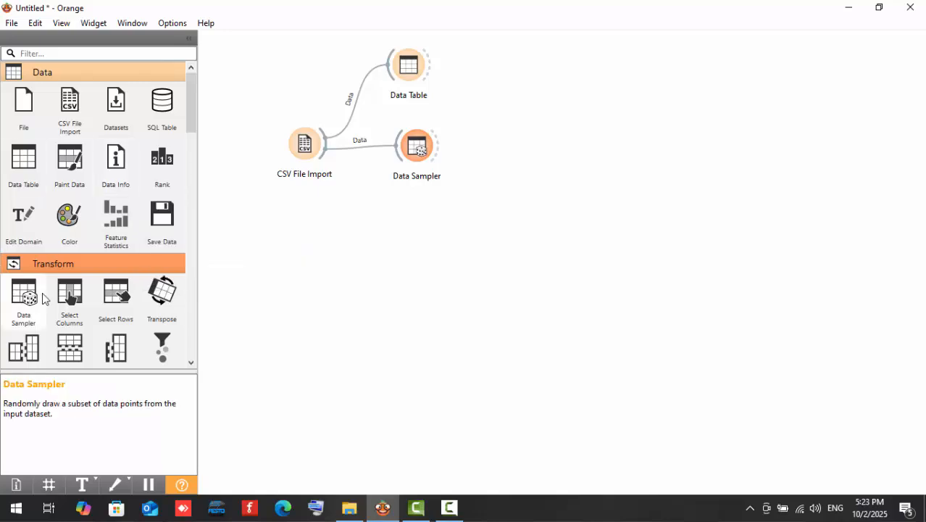
Add a Preprocess widget and link Data Sampler's Data Sample output to its Data input.
scroll(51, 291, down, 5)
drag(24, 218, 524, 146)
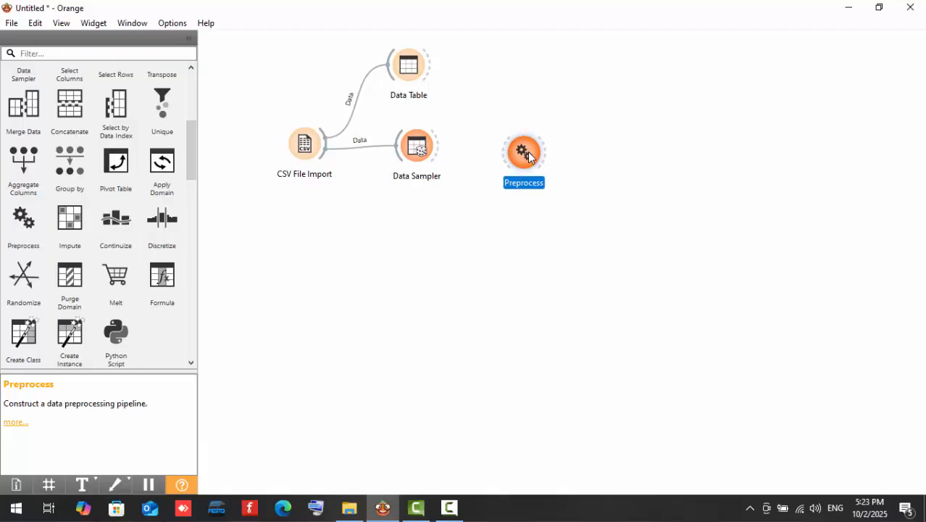
click(468, 166)
drag(440, 148, 525, 146)
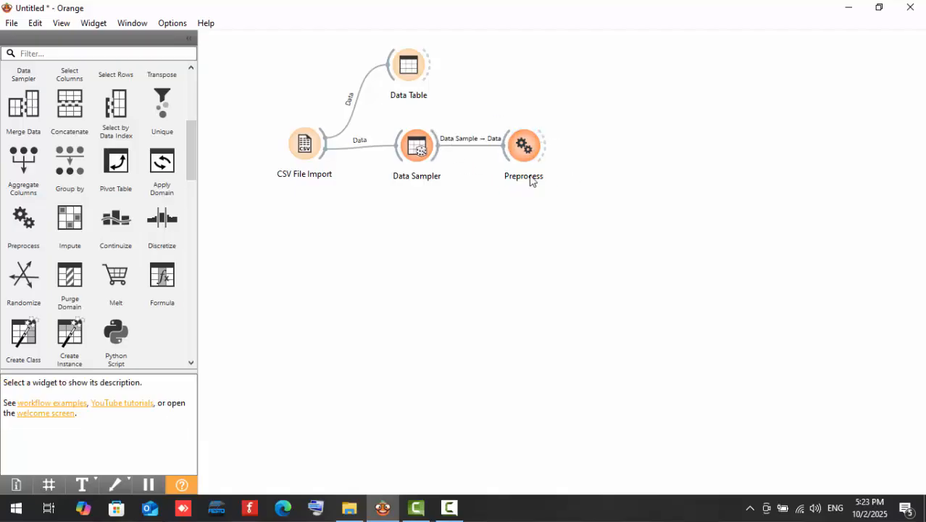
Check Data Sampler's fixed sample size and cross-validation settings, and the Normalize Features option in Preprocess, keeping them as set.
double_click(412, 147)
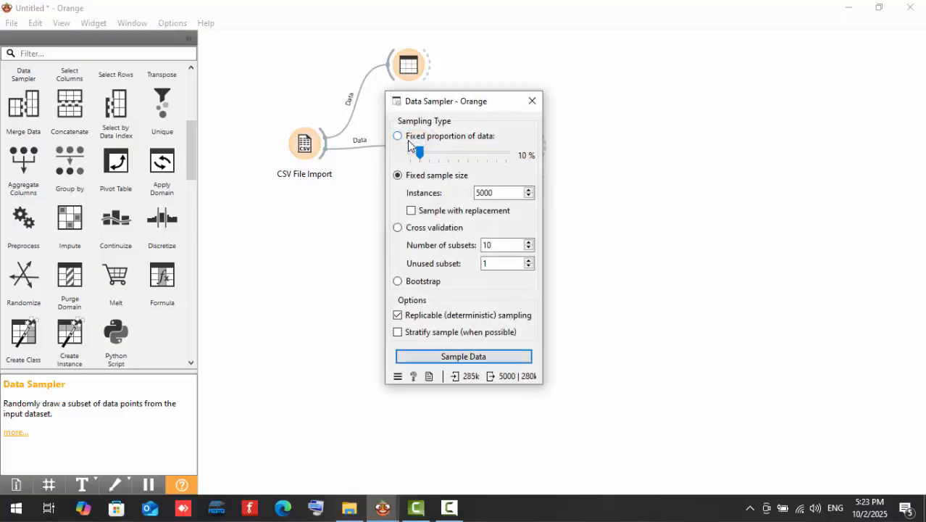
drag(469, 215, 503, 187)
double_click(483, 192)
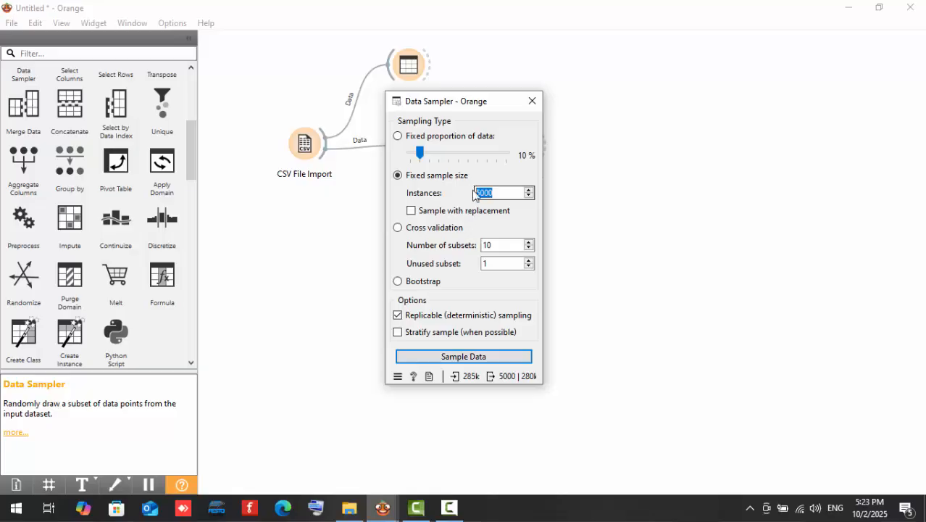
click(496, 246)
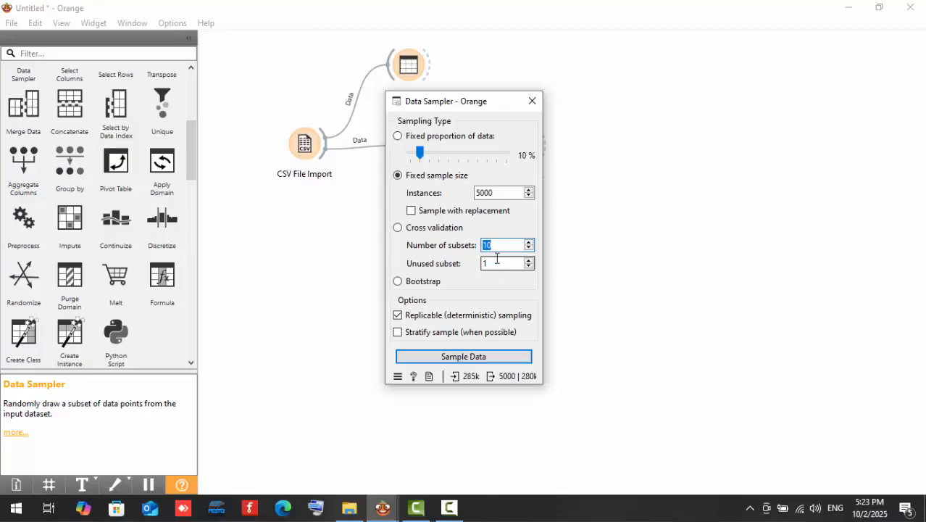
key(Tab)
click(532, 100)
double_click(534, 150)
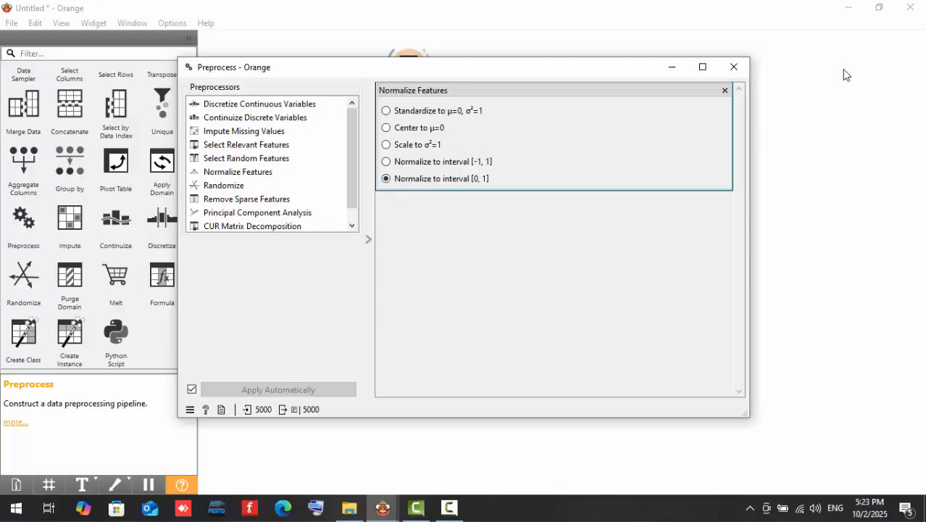
click(733, 67)
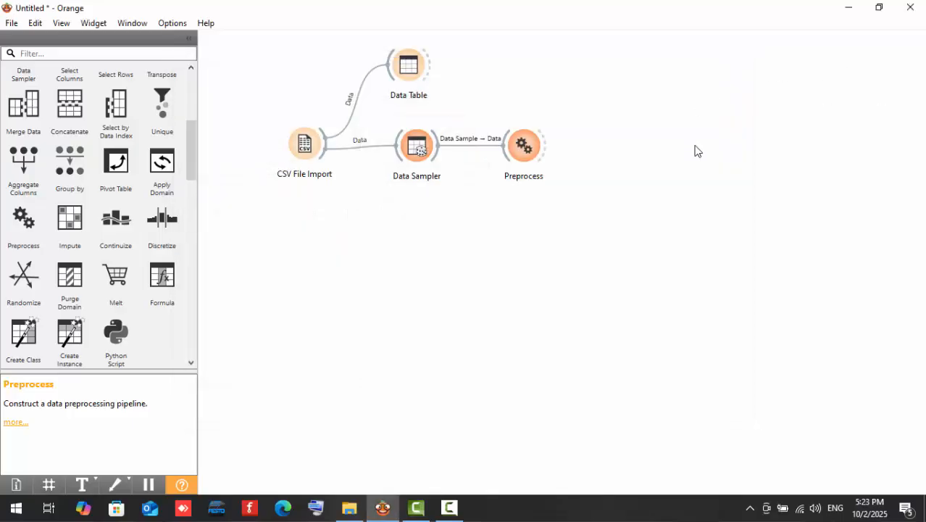
Add a second Data Table, link Preprocess's Preprocessed Data output to it, and view the normalized data.
scroll(22, 159, up, 5)
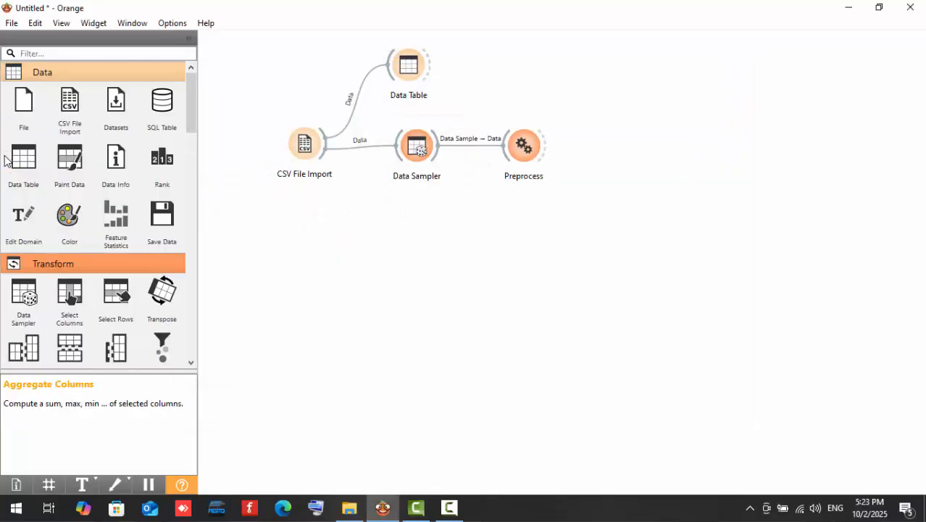
drag(23, 158, 606, 74)
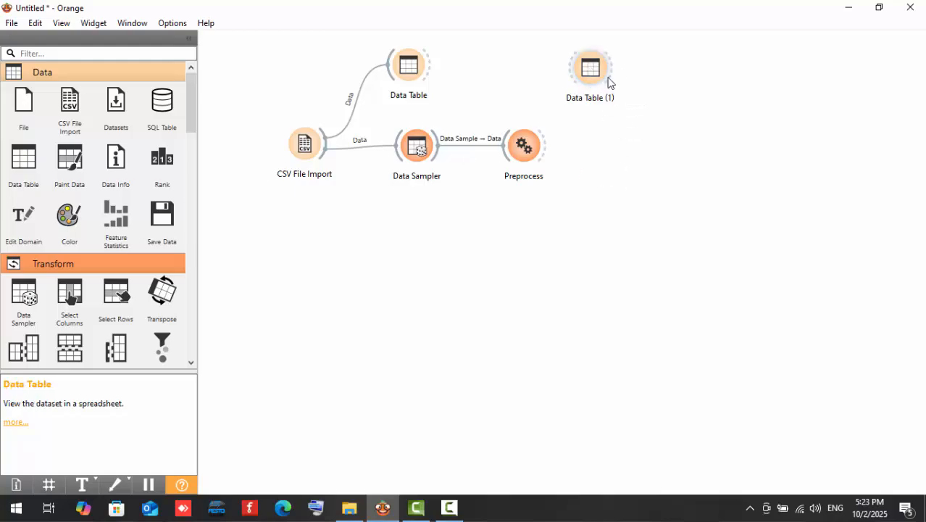
click(615, 85)
drag(548, 149, 618, 83)
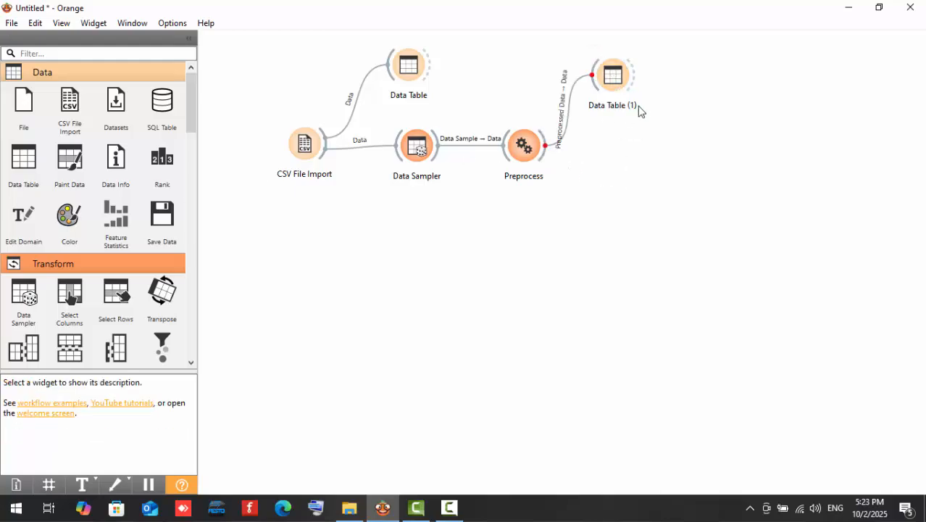
double_click(621, 85)
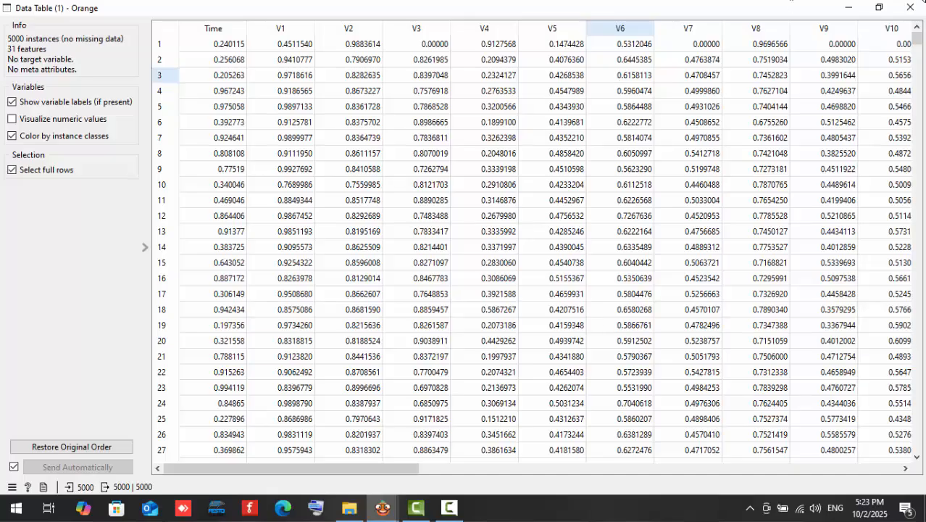
click(910, 8)
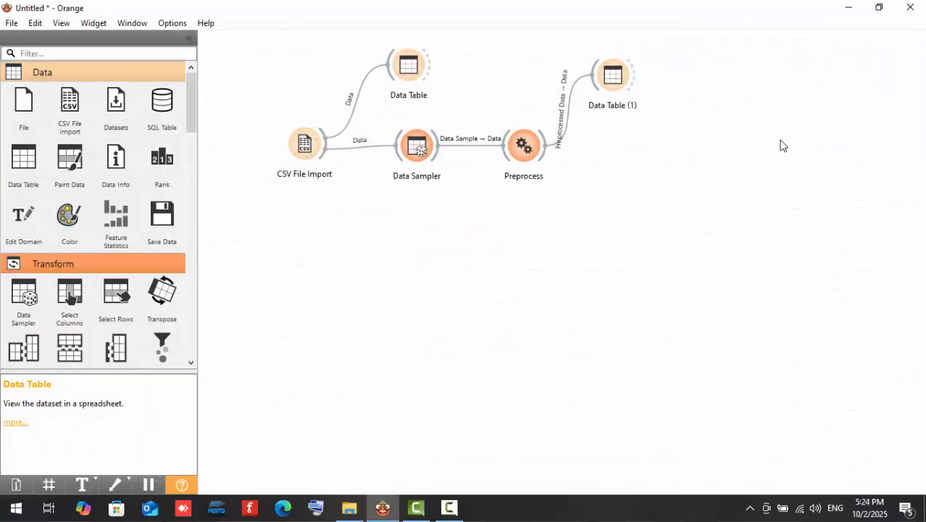
Add a DBSCAN widget and link Preprocess's Preprocessed Data output to its Data input.
scroll(142, 218, down, 5)
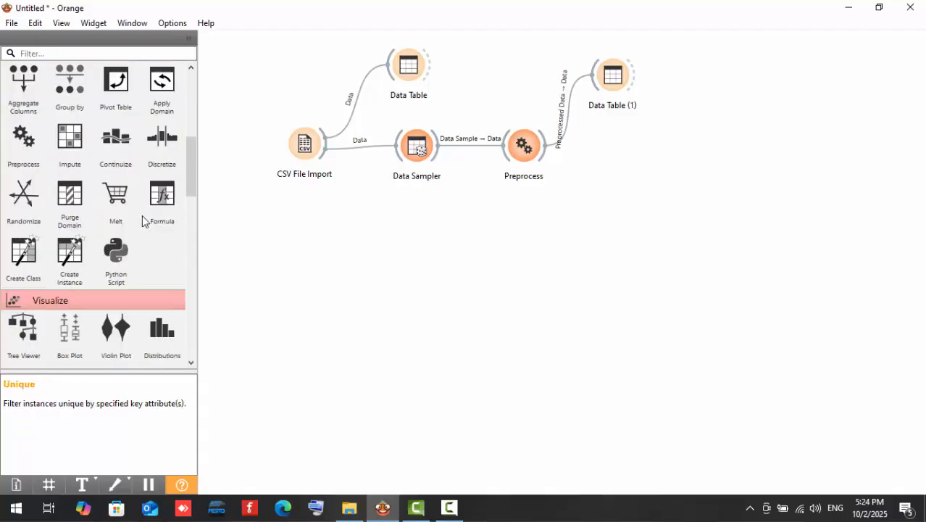
scroll(142, 218, down, 6)
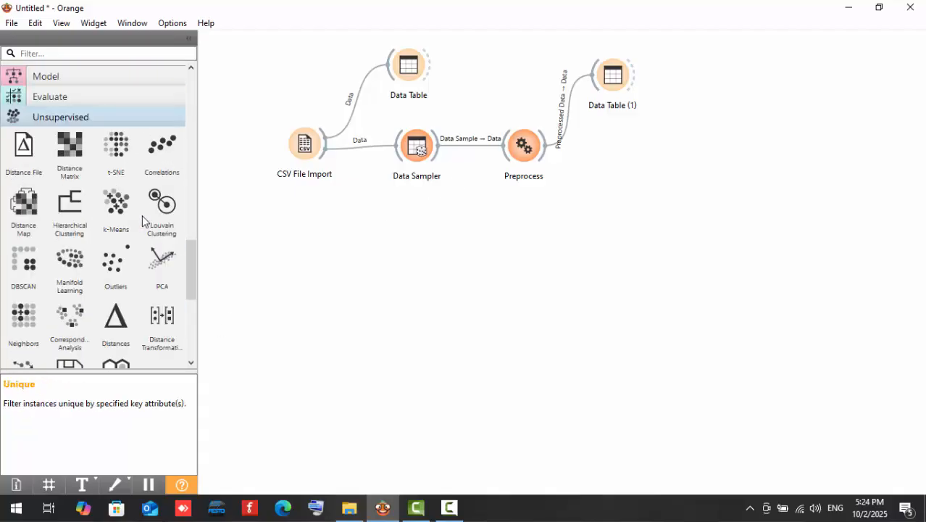
drag(23, 263, 623, 176)
click(640, 190)
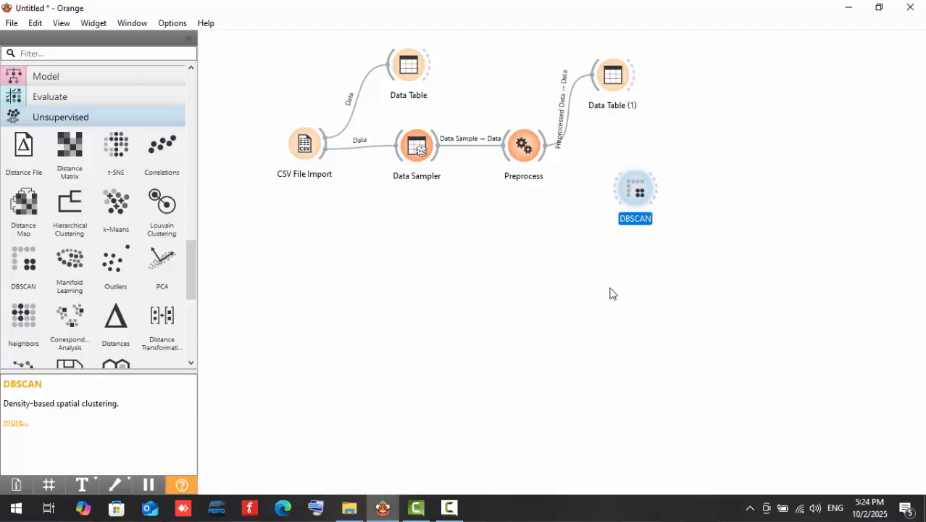
click(538, 190)
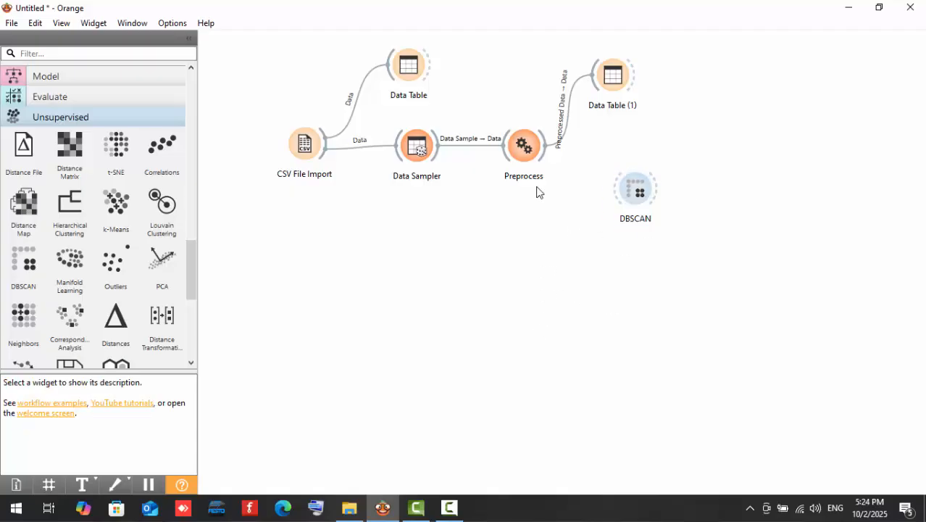
drag(547, 148, 634, 189)
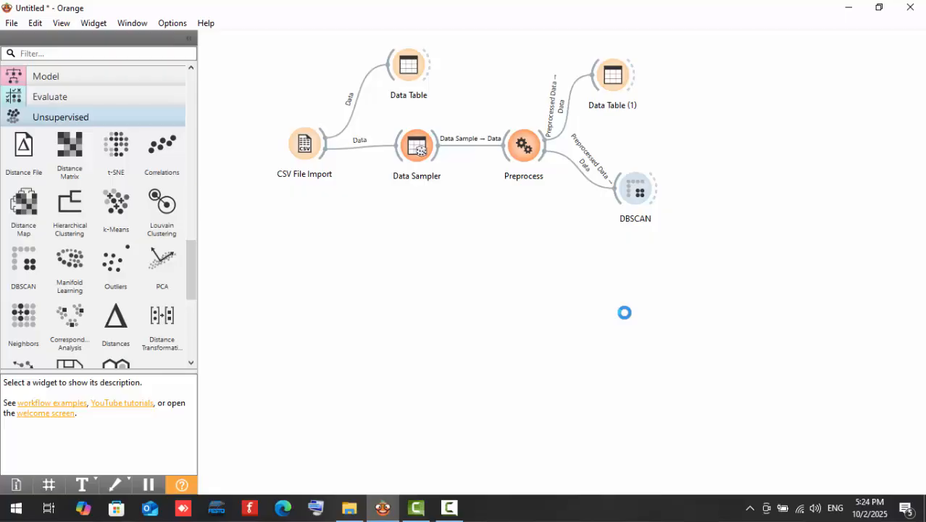
Add a third Data Table, link DBSCAN's Data output to it, and view the Cluster and DBSCAN Core columns.
scroll(70, 214, up, 15)
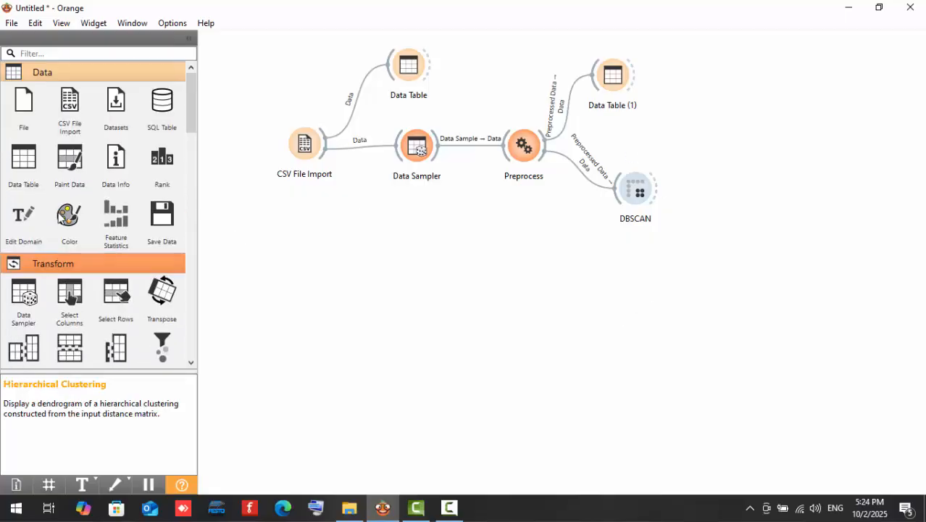
drag(23, 161, 708, 83)
drag(658, 190, 700, 87)
double_click(701, 87)
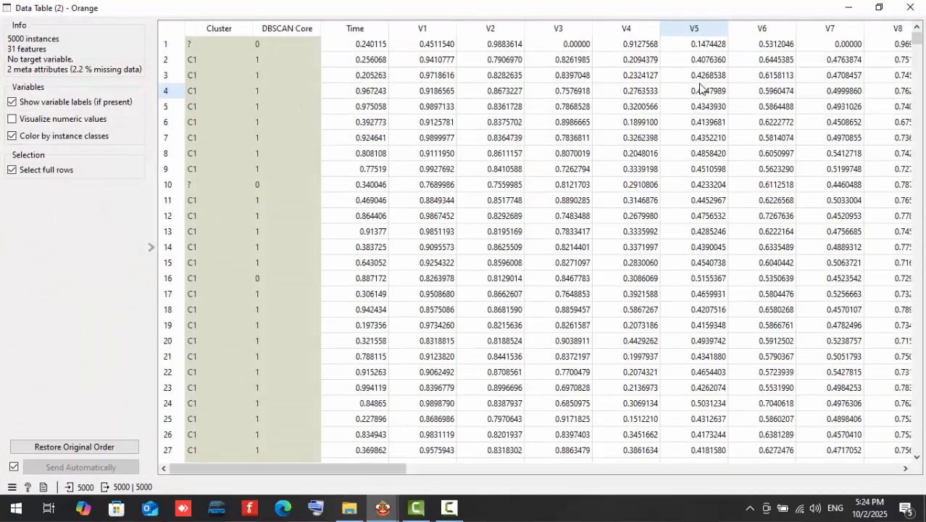
click(910, 7)
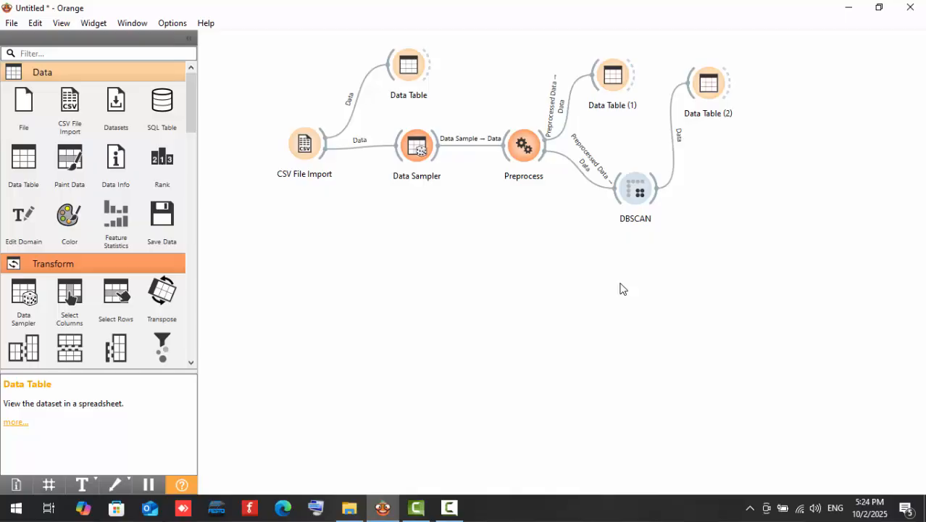
Add an Outliers widget below DBSCAN and link Preprocess's Preprocessed Data output to its Data input.
scroll(22, 267, down, 6)
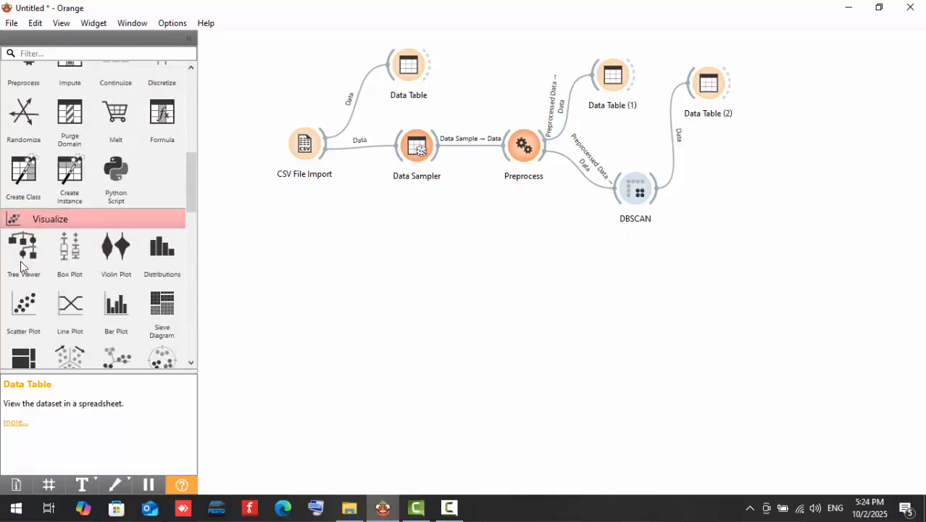
scroll(22, 267, down, 8)
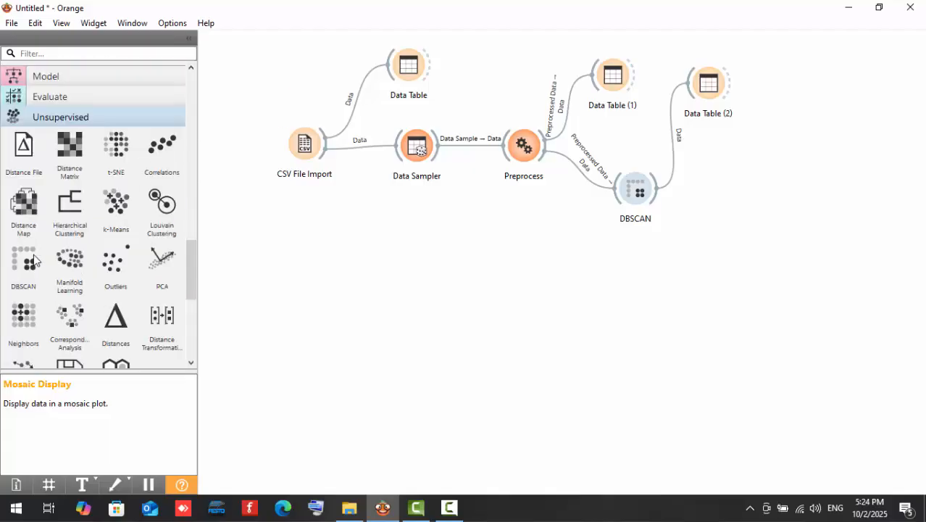
drag(115, 261, 641, 279)
click(525, 204)
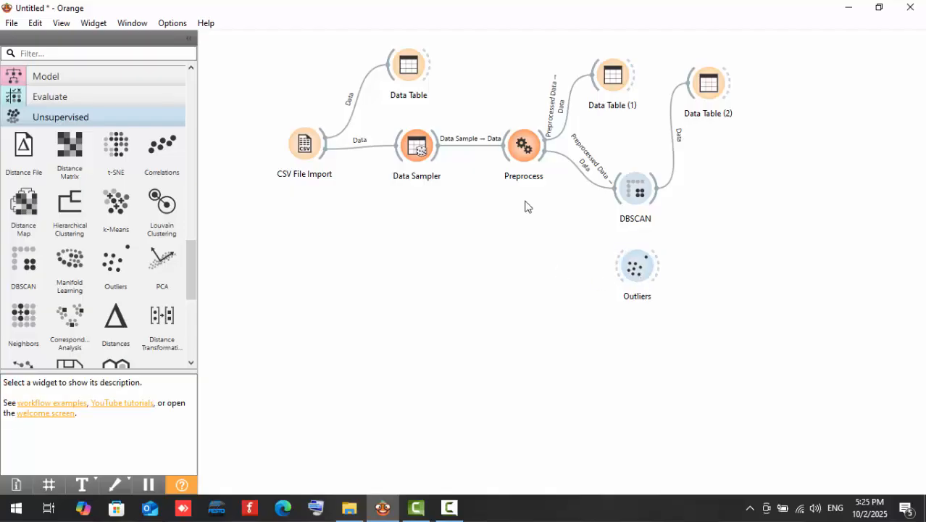
drag(548, 146, 621, 264)
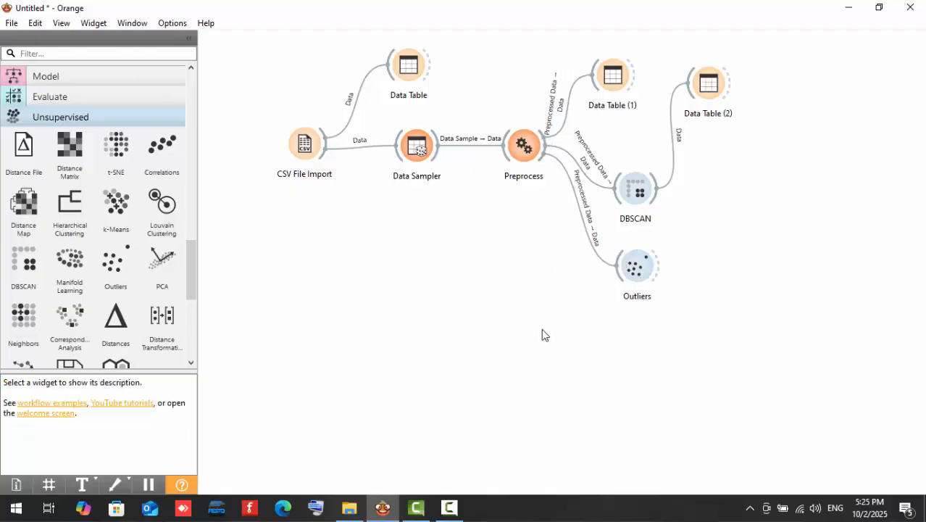
Check the detection method and contamination in the Outliers widget, keeping Isolation Forest as the method.
double_click(638, 267)
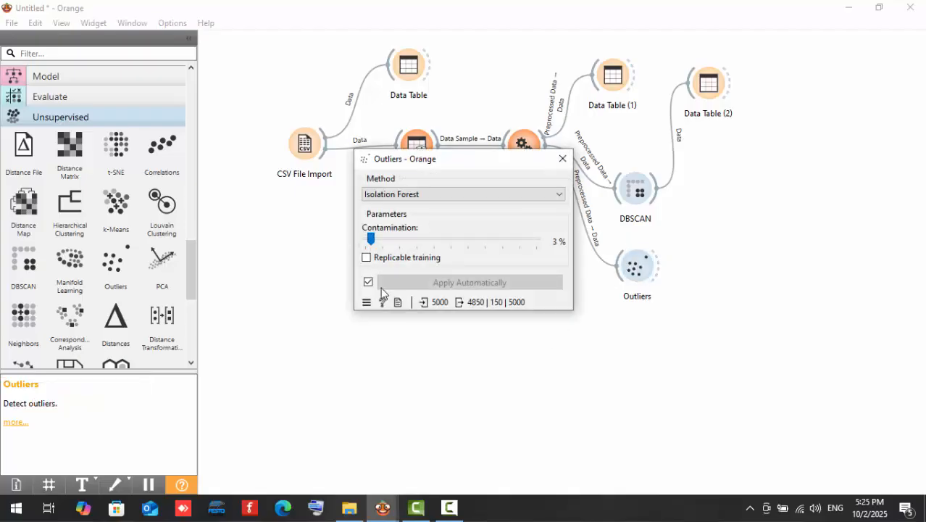
click(397, 196)
click(396, 197)
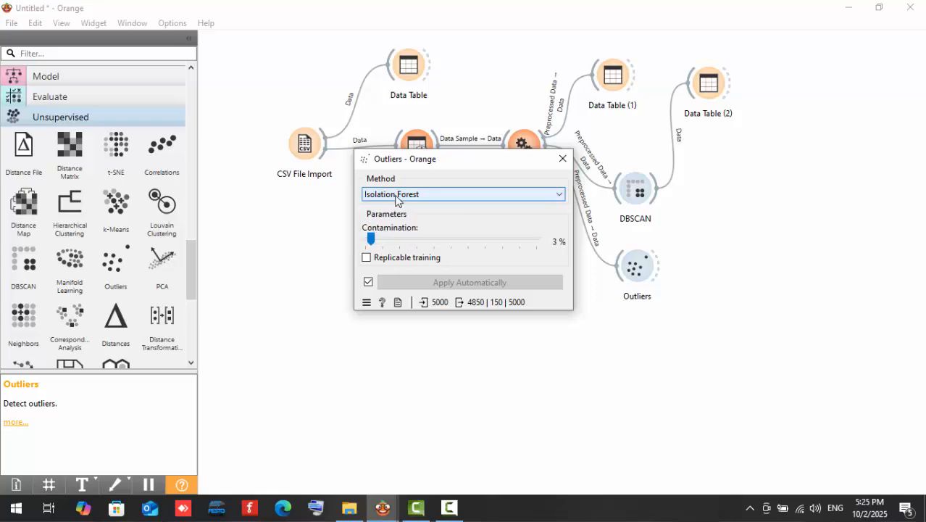
click(563, 159)
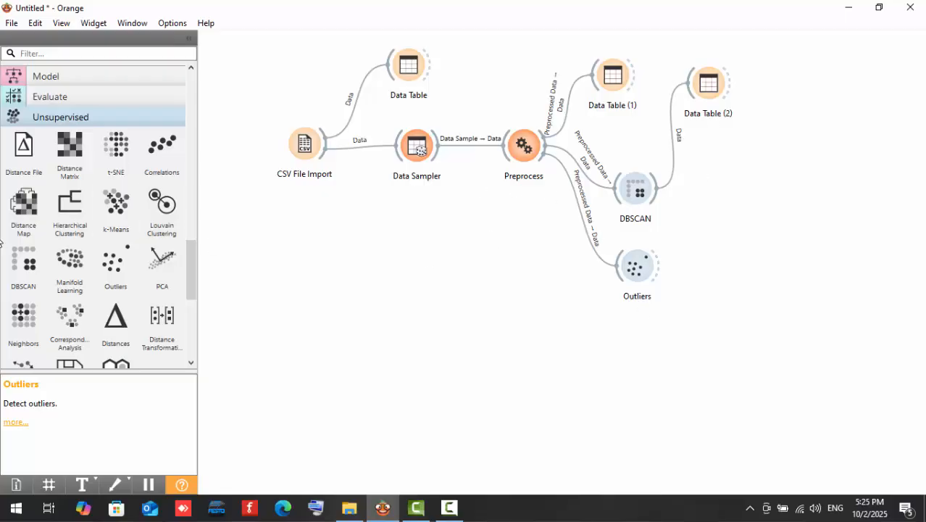
Add a fourth Data Table, link the Outliers output instead of Inliers to its Data input, and view the detected outliers.
scroll(55, 202, up, 3)
scroll(54, 202, up, 5)
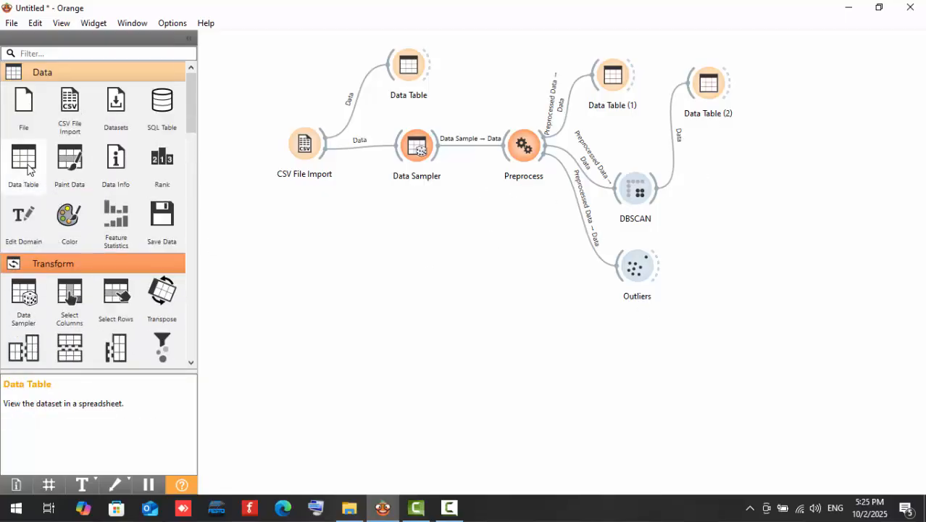
drag(23, 159, 714, 186)
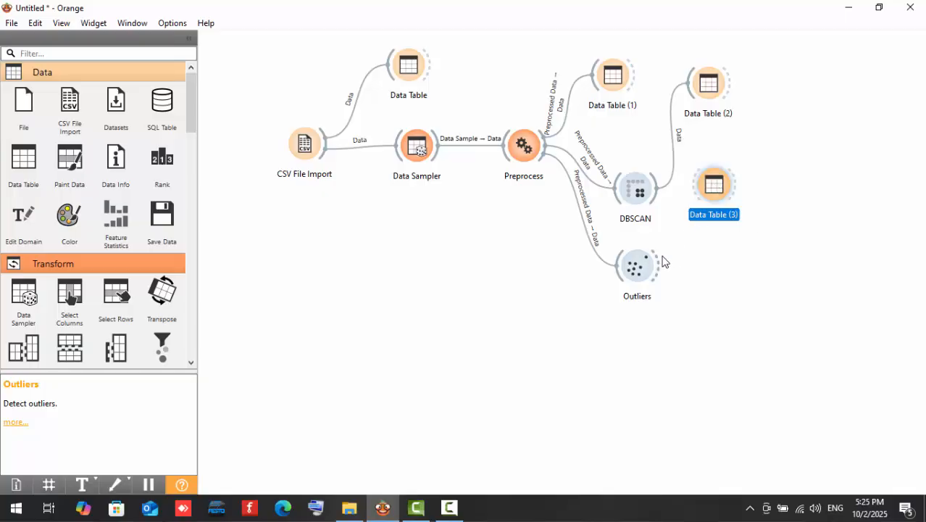
drag(665, 260, 697, 195)
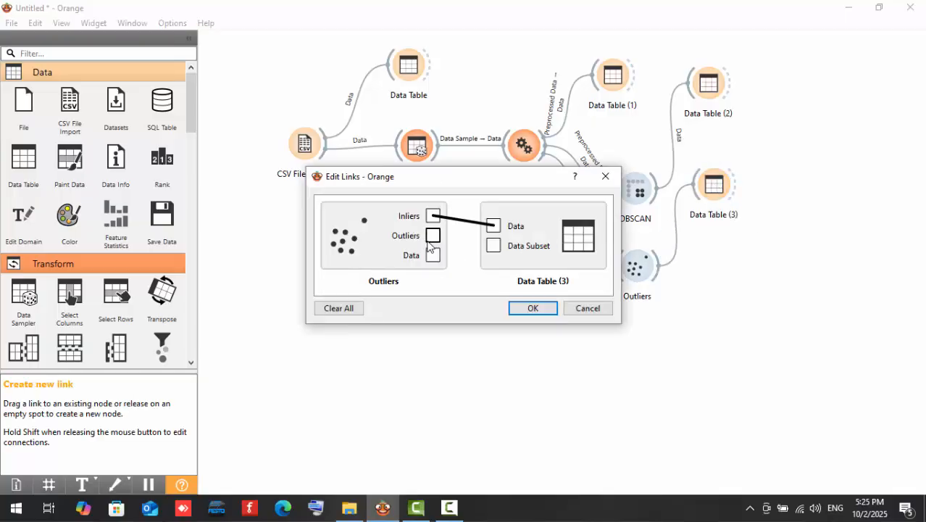
click(464, 227)
drag(435, 240, 497, 224)
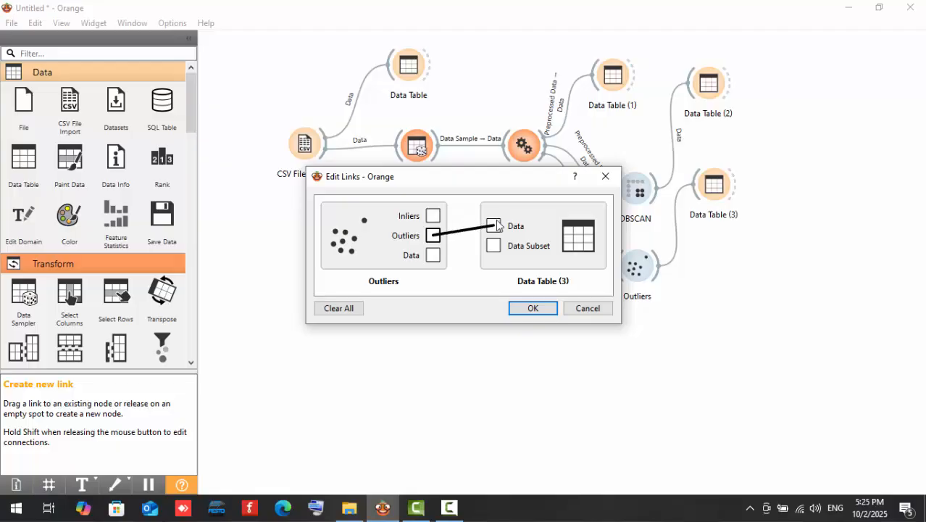
click(533, 308)
click(725, 190)
double_click(725, 190)
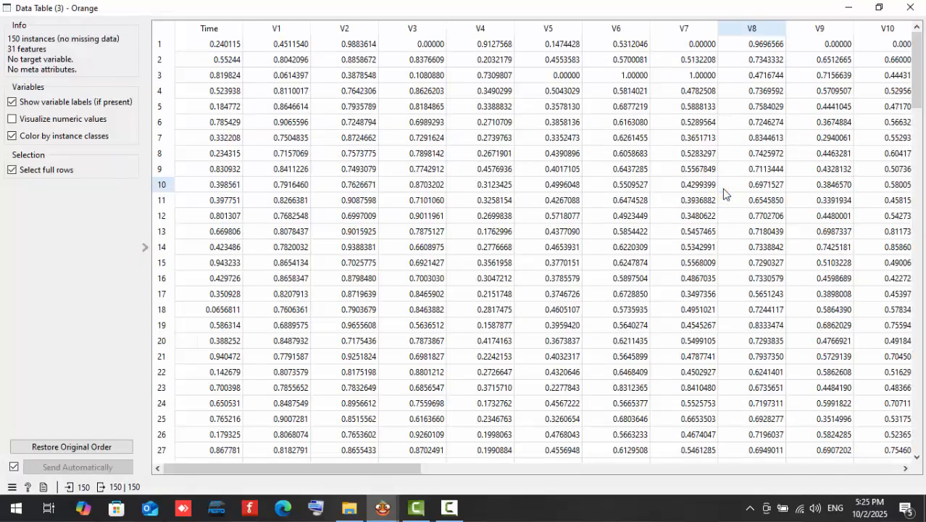
Look through the remaining detected outlier rows and close the table.
scroll(353, 241, down, 15)
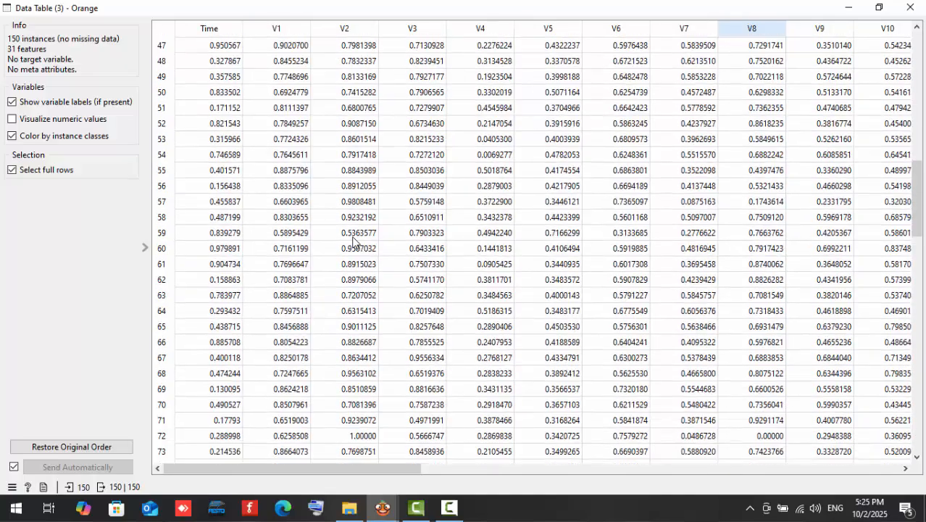
click(915, 6)
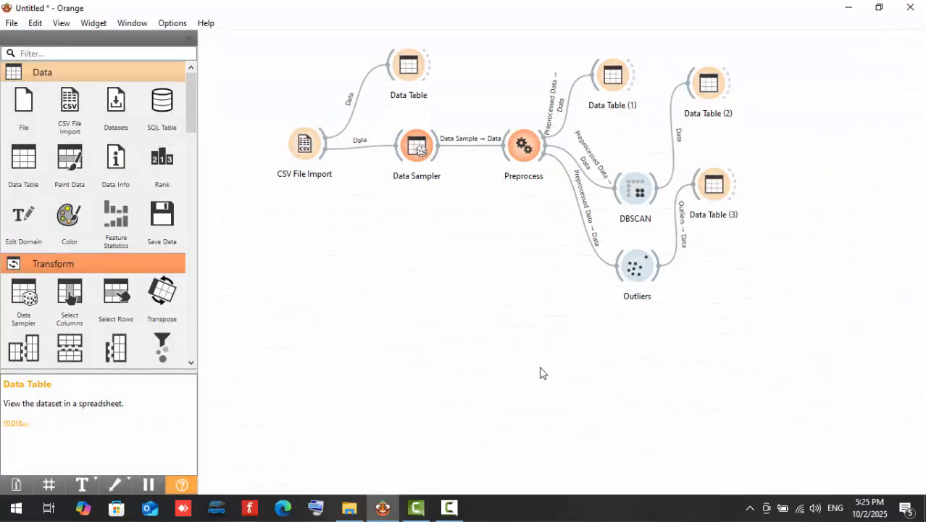
Add a fifth Data Table, link the Outliers widget's Inliers output to its Data input, and view the inlier rows.
drag(23, 158, 723, 324)
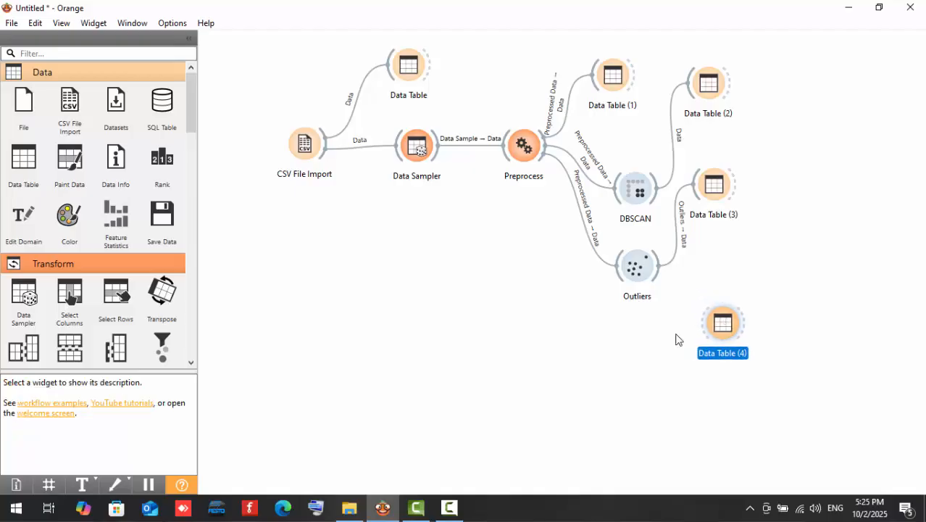
click(675, 331)
drag(657, 275, 704, 324)
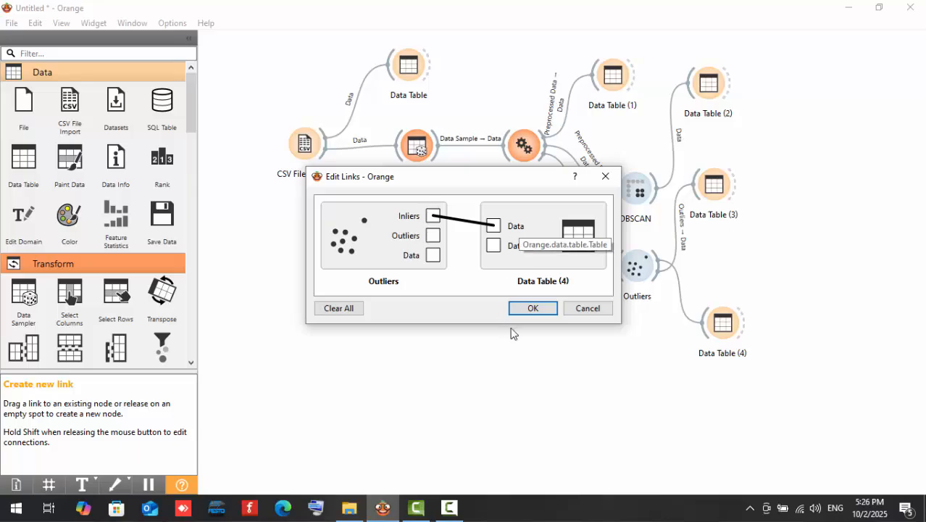
click(535, 308)
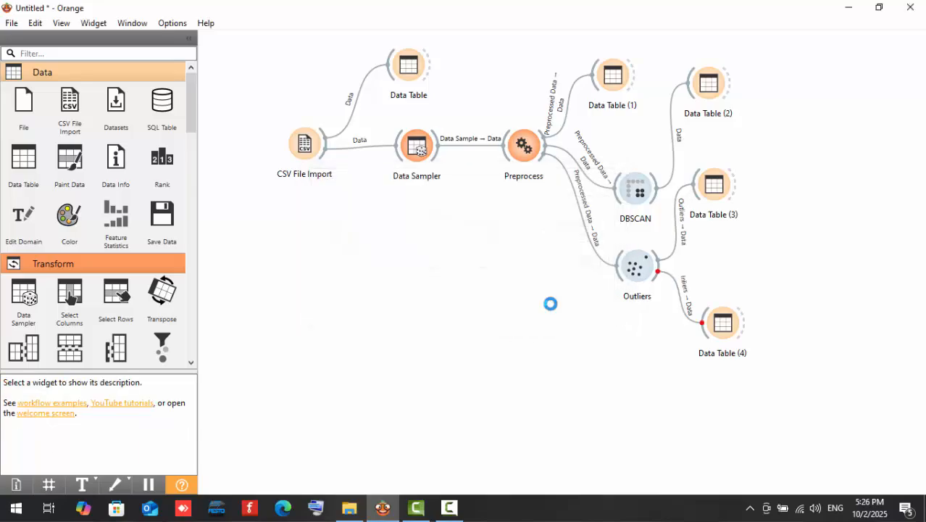
double_click(724, 322)
scroll(348, 86, down, 20)
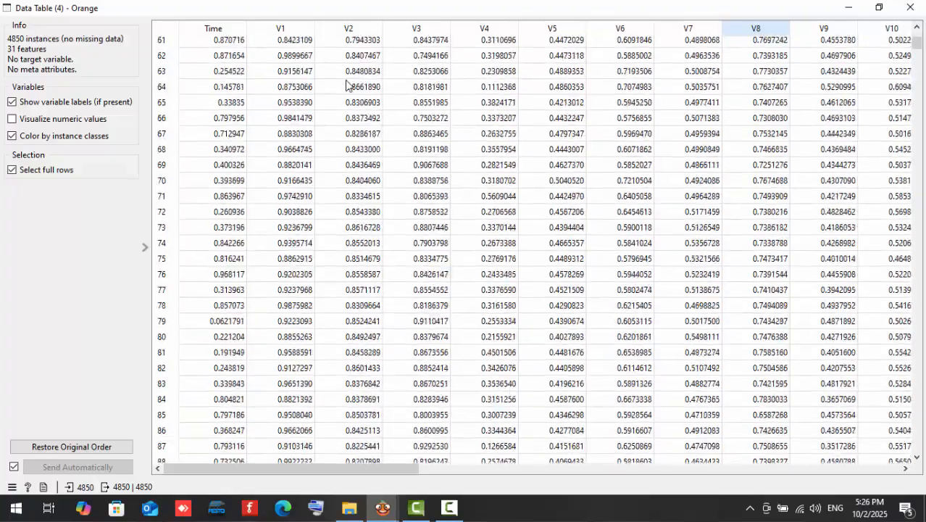
click(917, 7)
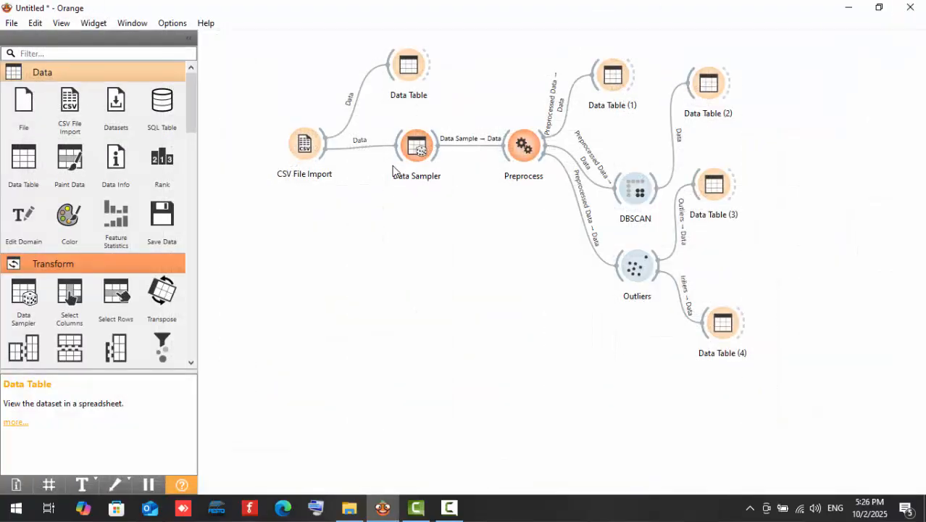